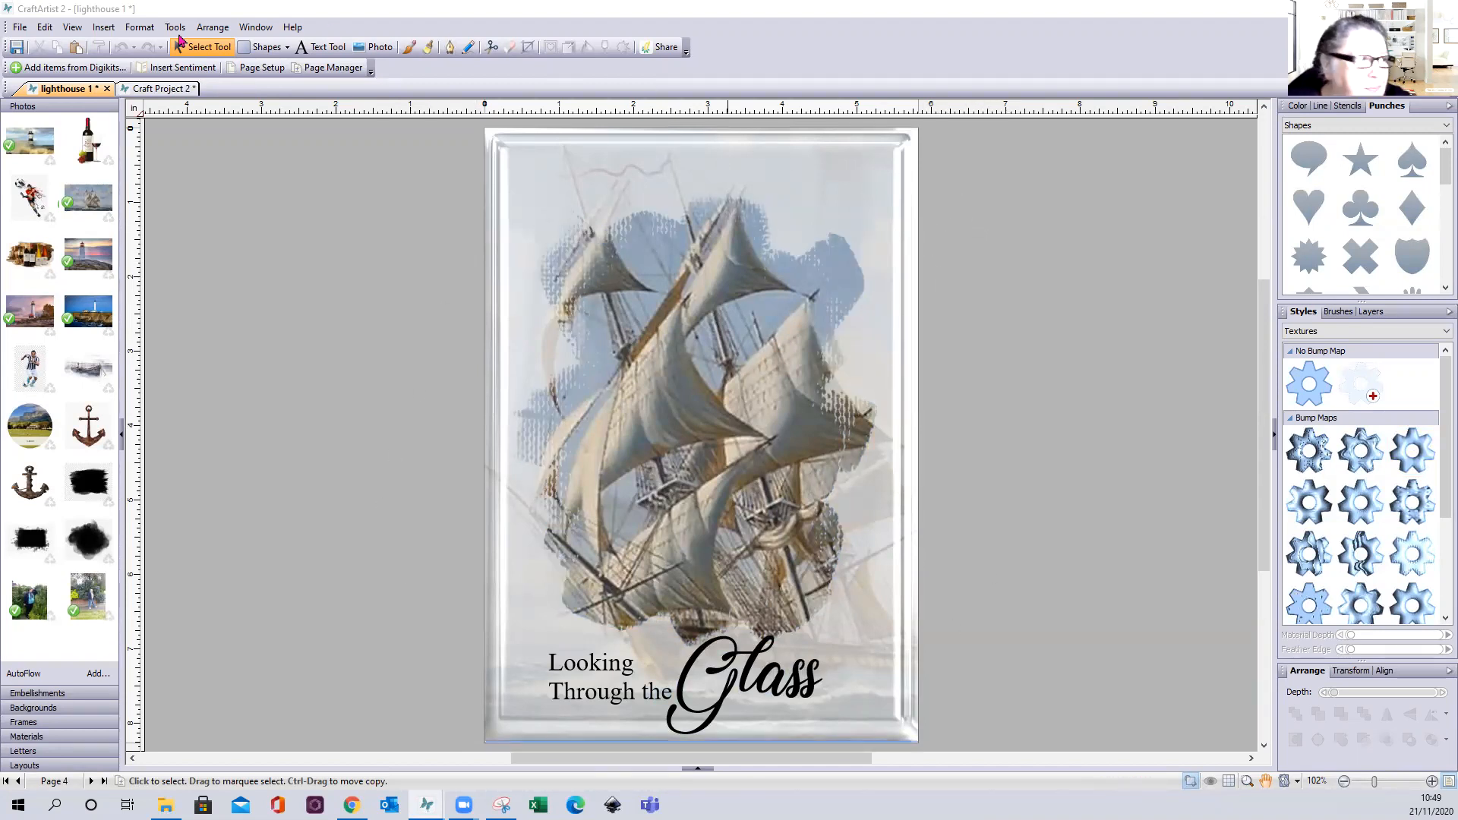
In Craft Project 2, place the sailing ship photo on the blank page and align it with the page's upper-left corner.
{"action": "left_click", "coordinate": [159, 89]}
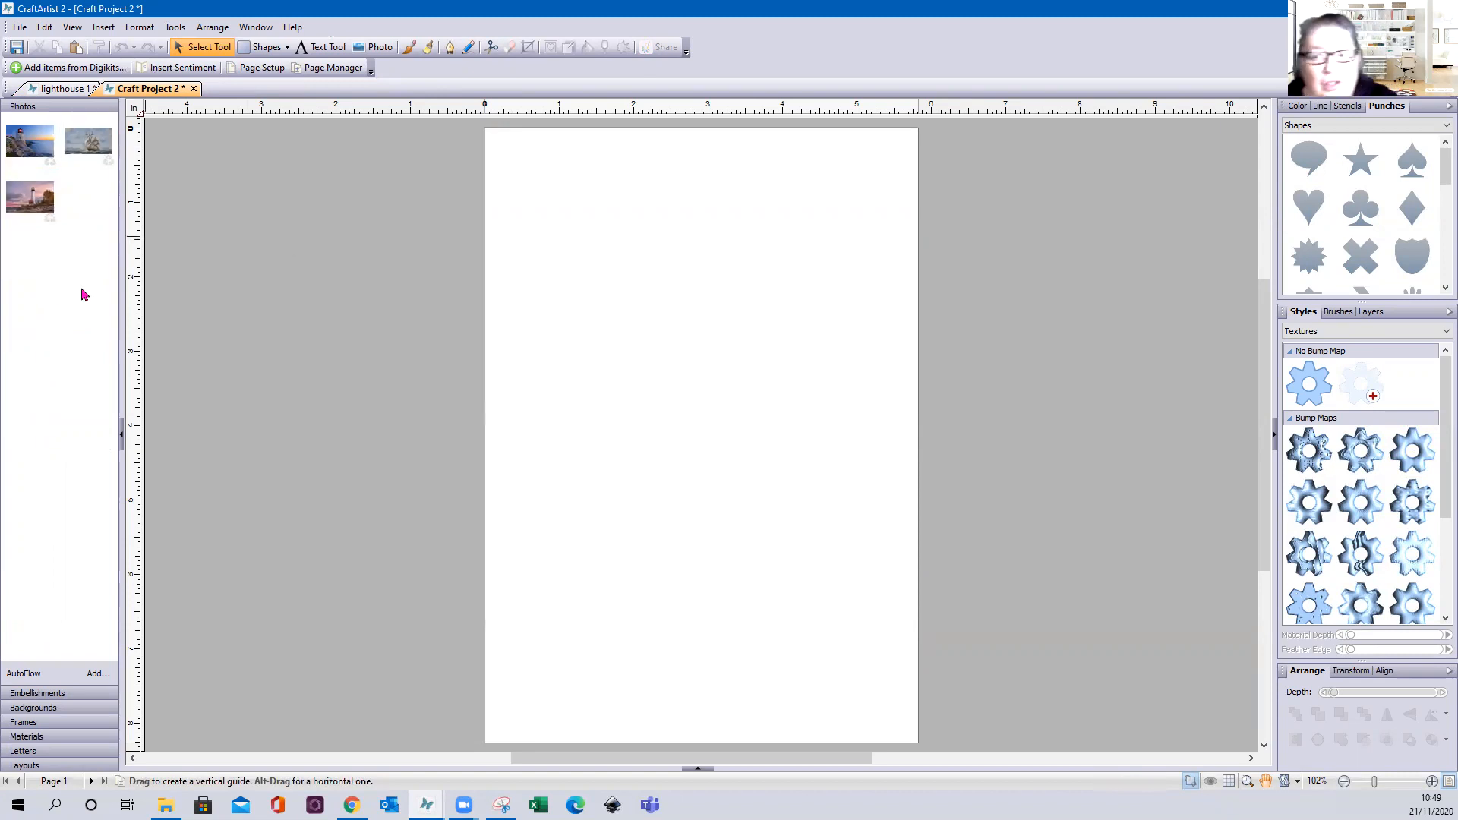
{"action": "left_click", "coordinate": [55, 724]}
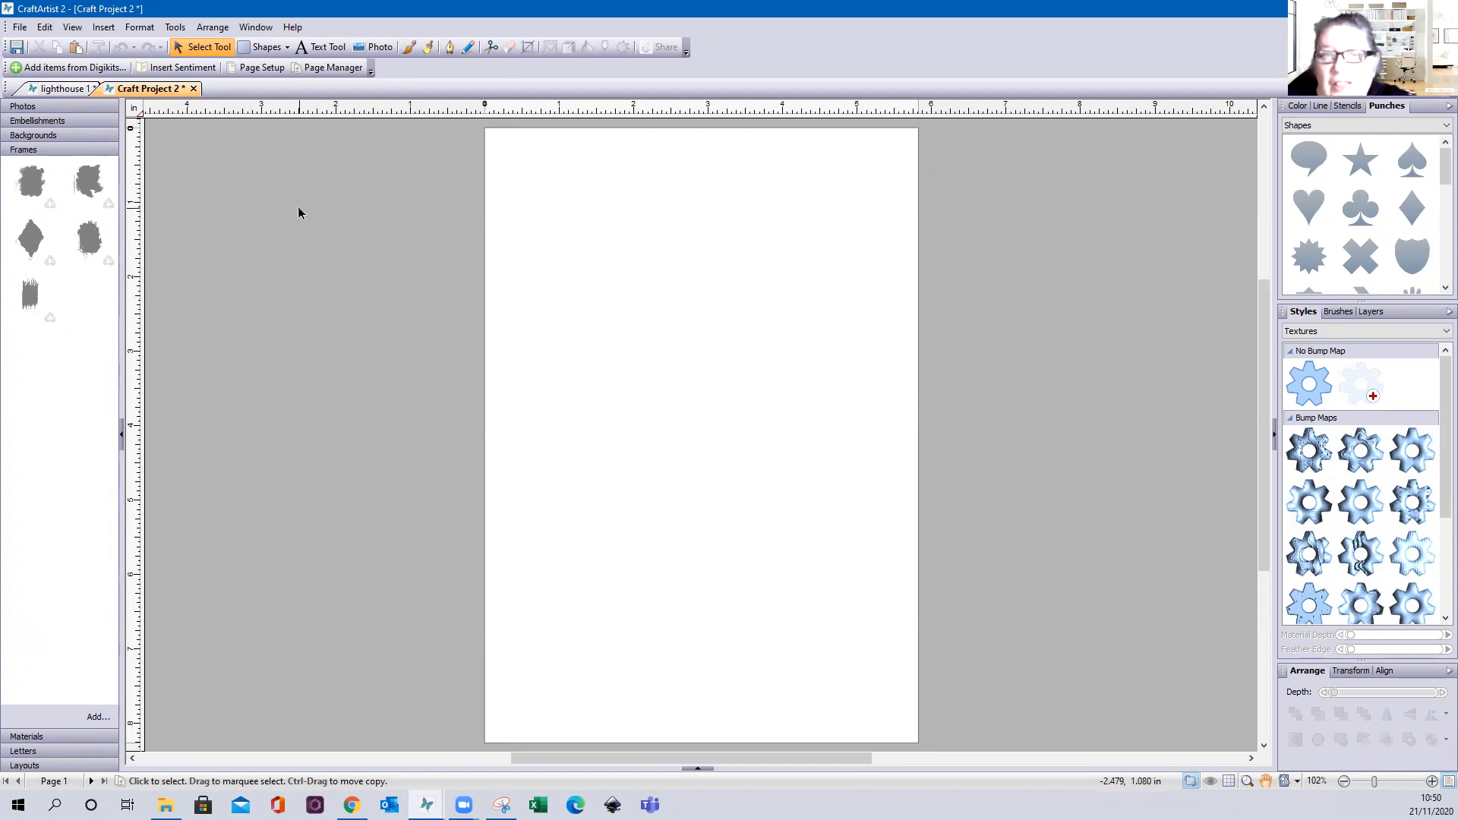
{"action": "left_click", "coordinate": [47, 109]}
{"action": "left_click_drag", "start_coordinate": [88, 143], "coordinate": [621, 304]}
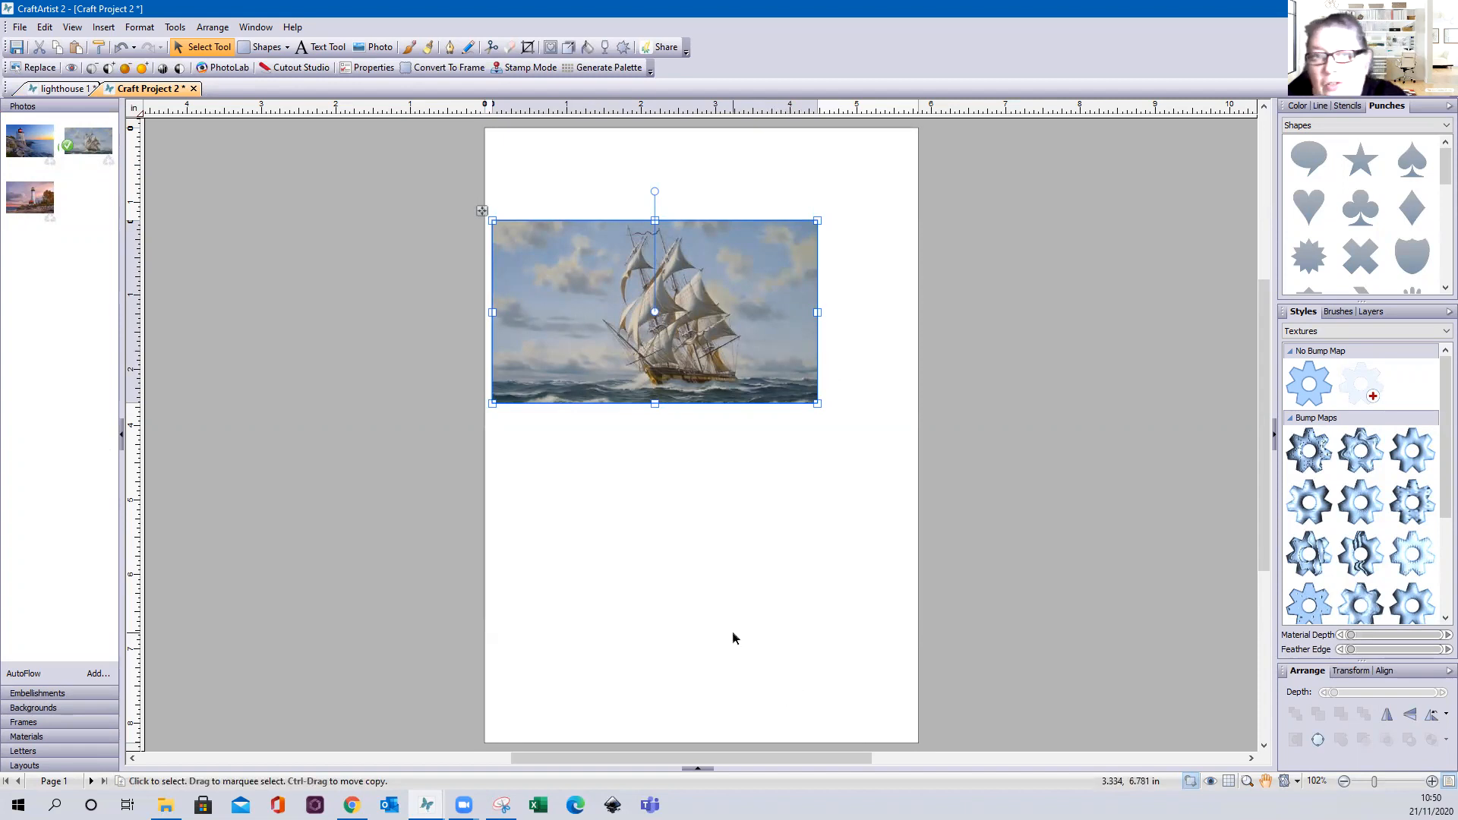
{"action": "left_click_drag", "start_coordinate": [609, 386], "coordinate": [605, 294]}
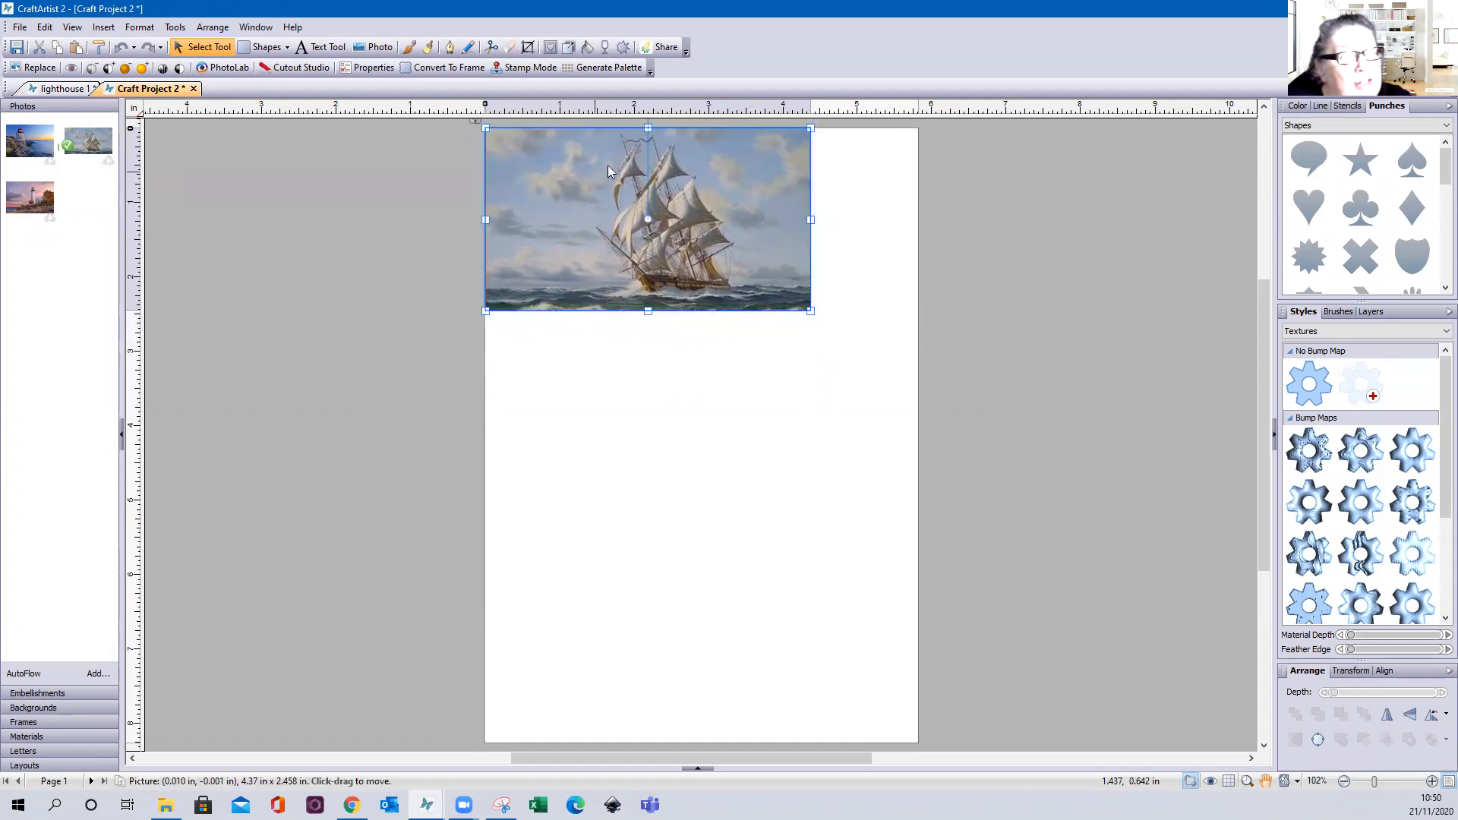
{"action": "left_click_drag", "start_coordinate": [525, 185], "coordinate": [524, 193]}
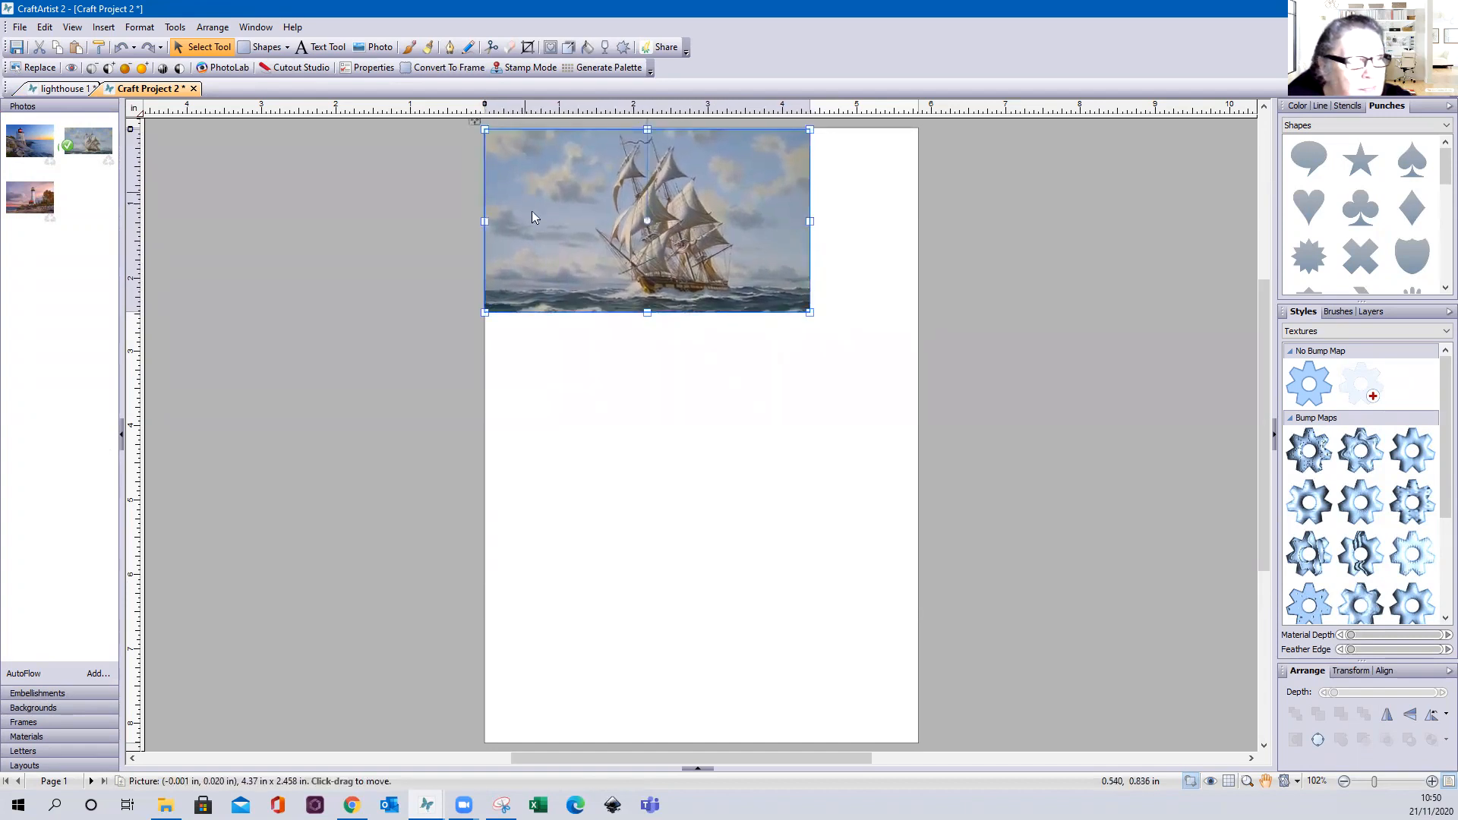
Enlarge the ship photo to the full page height, about 14.65 x 8.26 in, and shift it so the ship fills the page.
{"action": "left_click_drag", "start_coordinate": [810, 312], "coordinate": [1455, 814]}
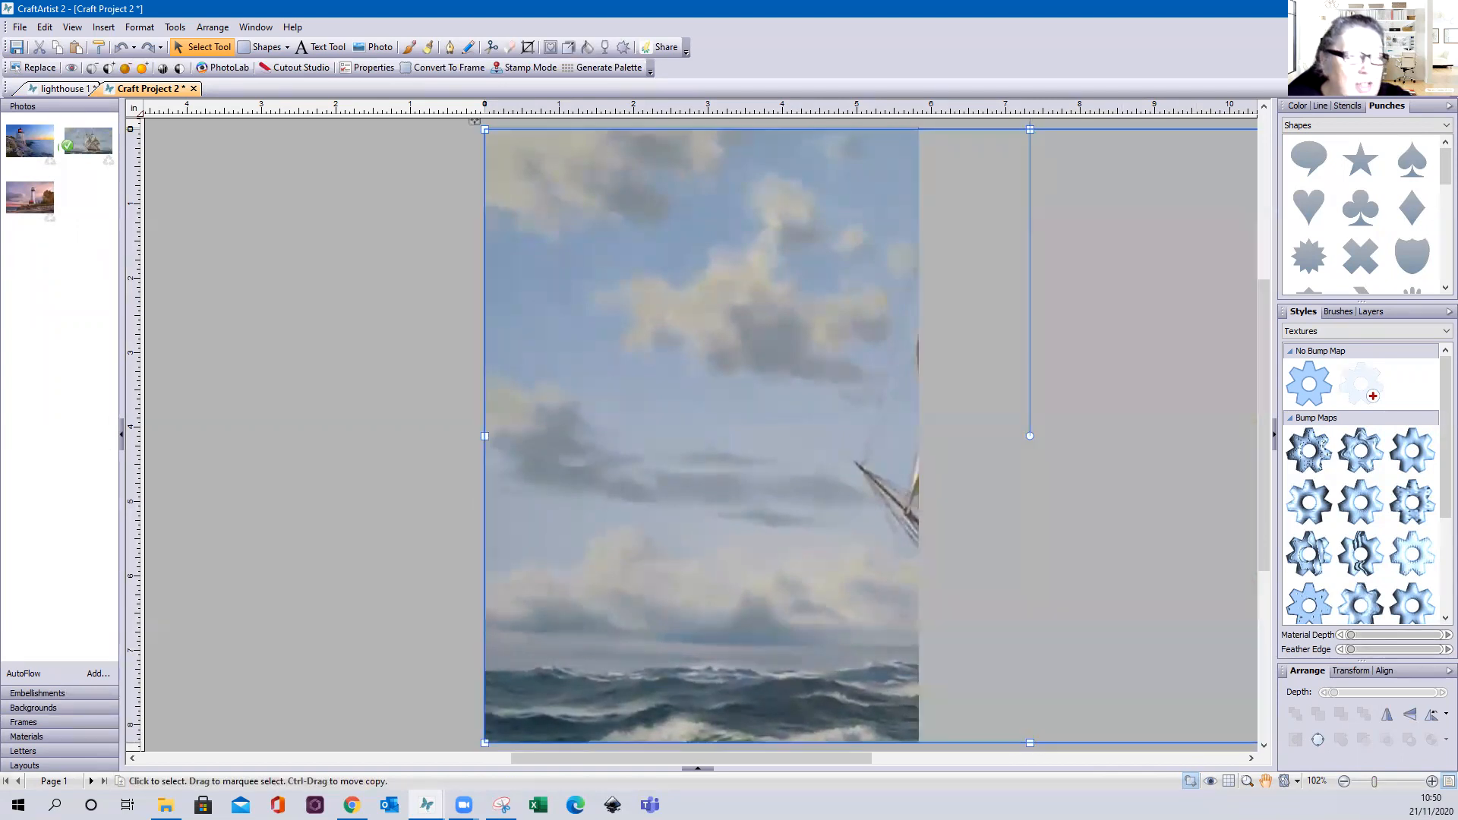
{"action": "left_click_drag", "start_coordinate": [765, 477], "coordinate": [383, 481]}
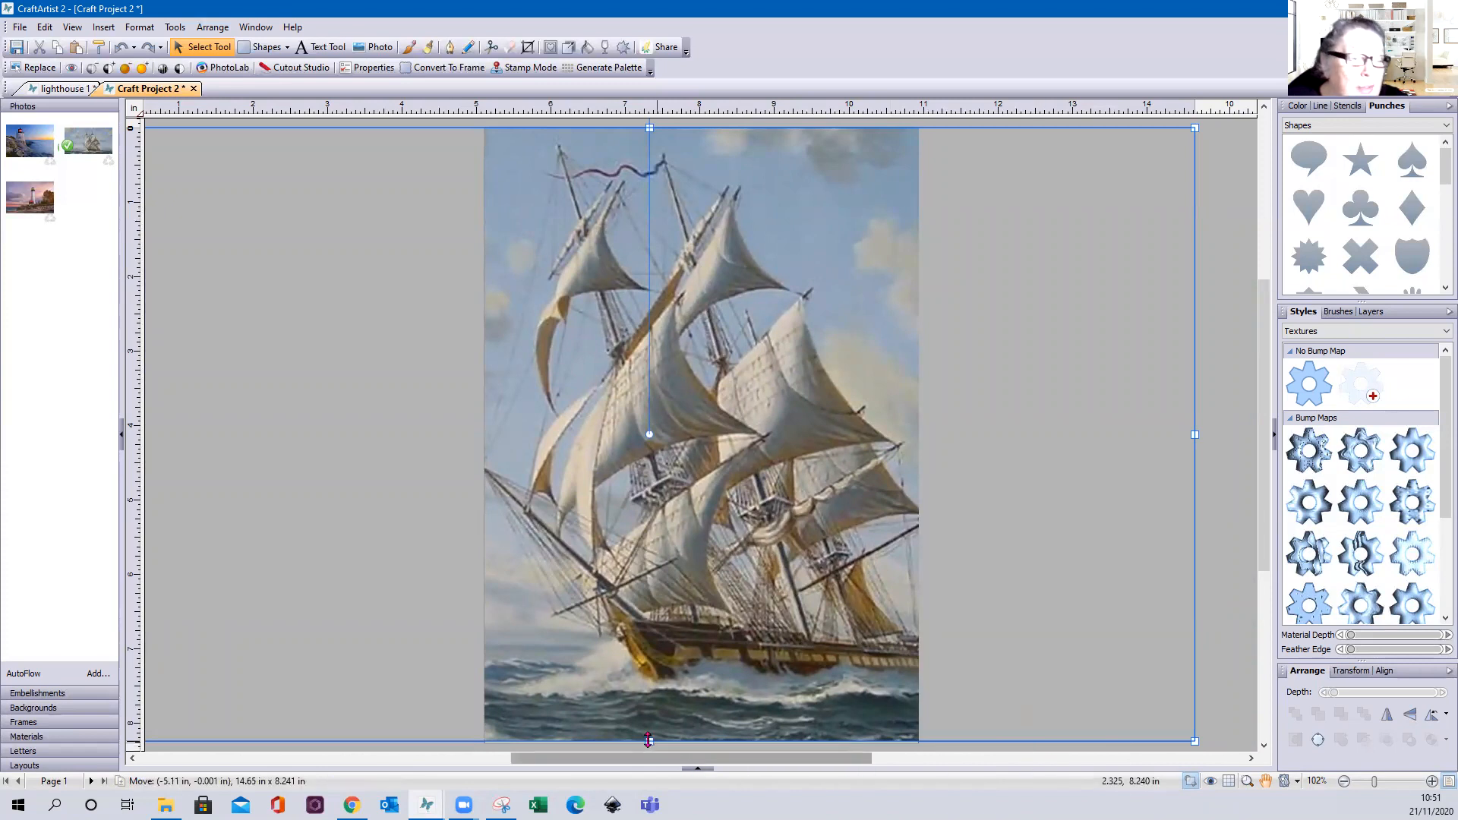
{"action": "left_click_drag", "start_coordinate": [649, 739], "coordinate": [647, 741]}
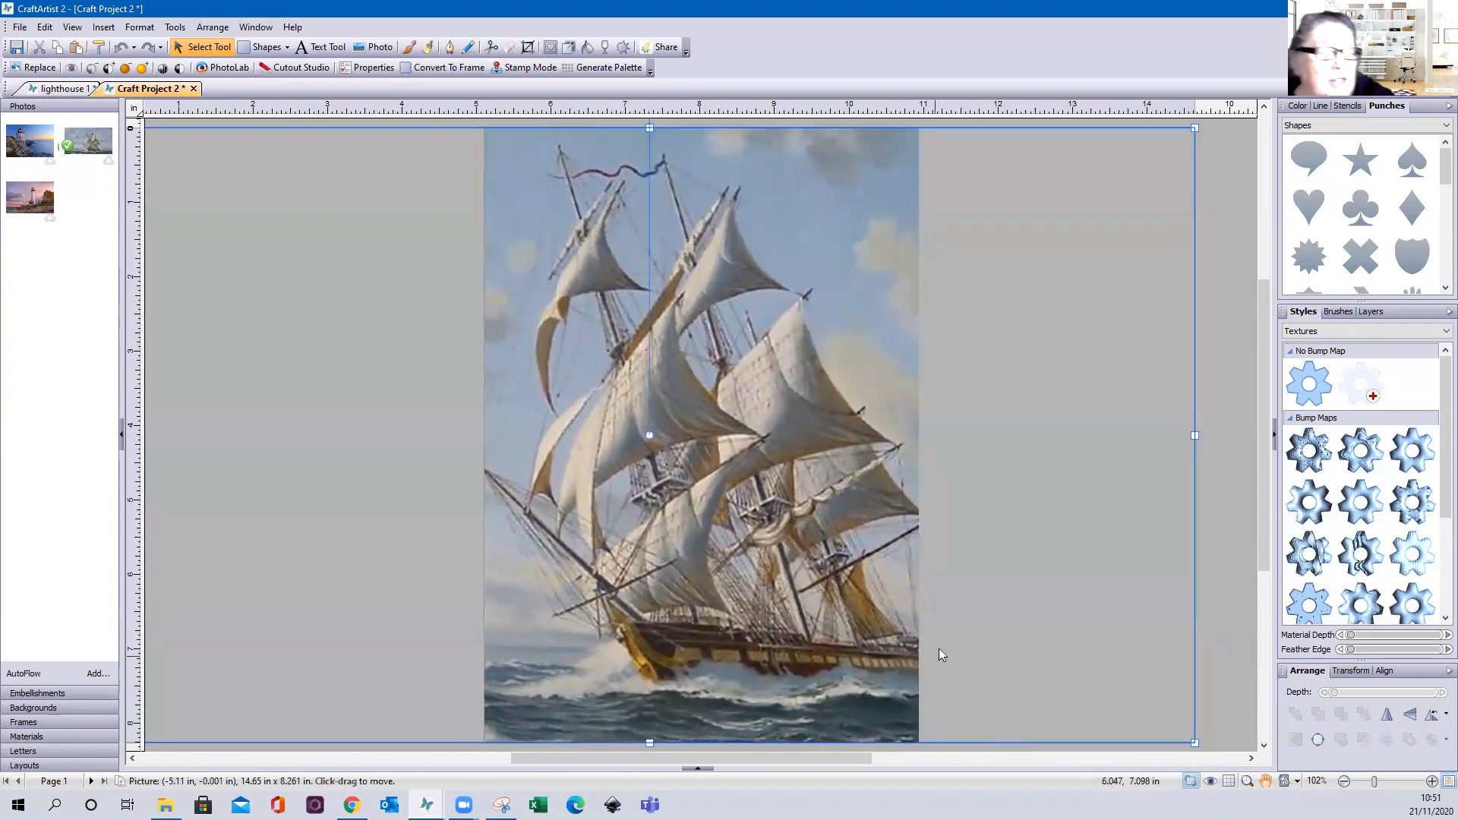
Add two vertical and two horizontal guides along the four edges of the enlarged ship photo.
{"action": "left_click", "coordinate": [1344, 781]}
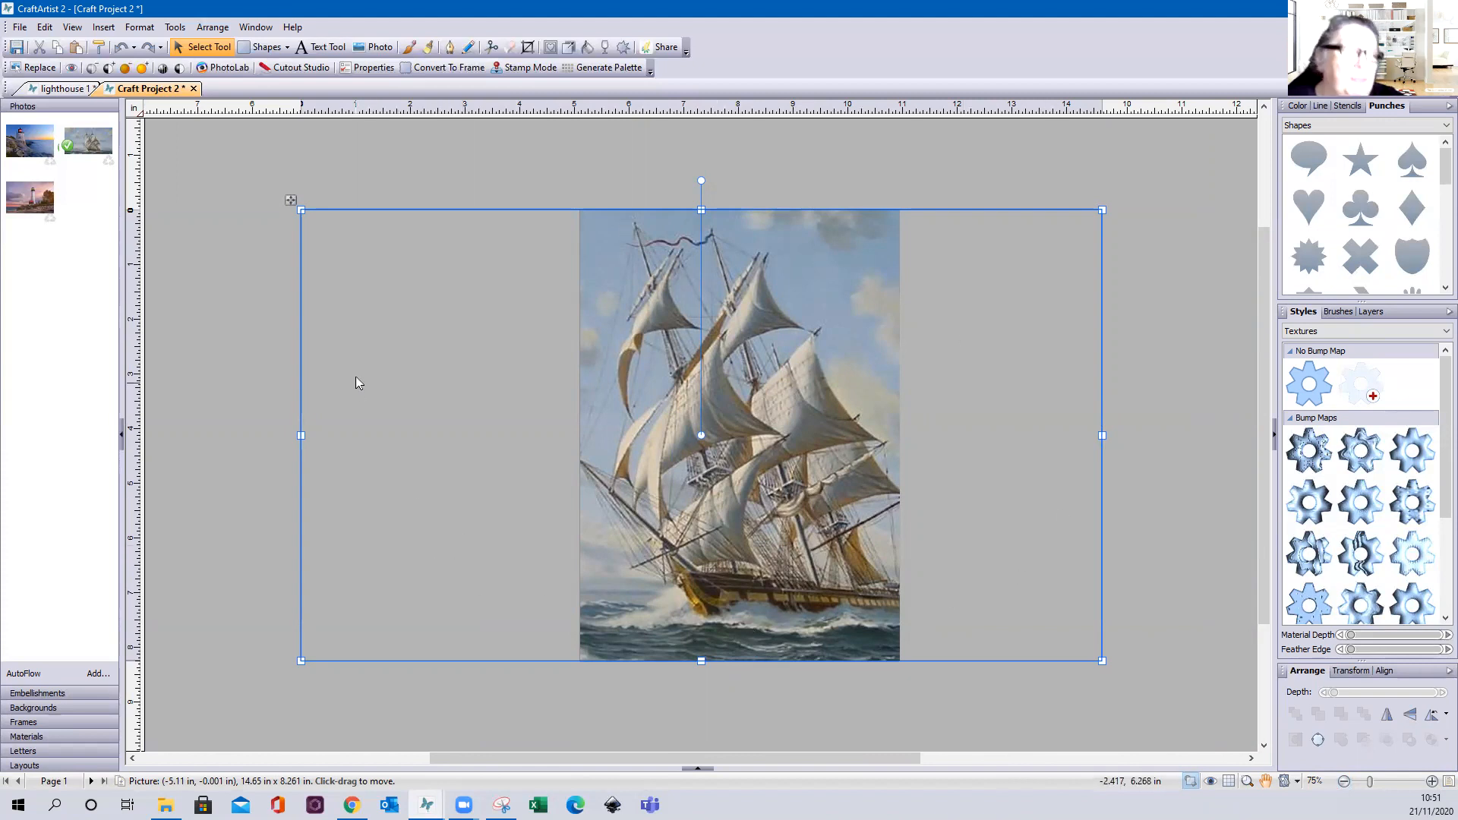
{"action": "left_click_drag", "start_coordinate": [133, 275], "coordinate": [301, 287]}
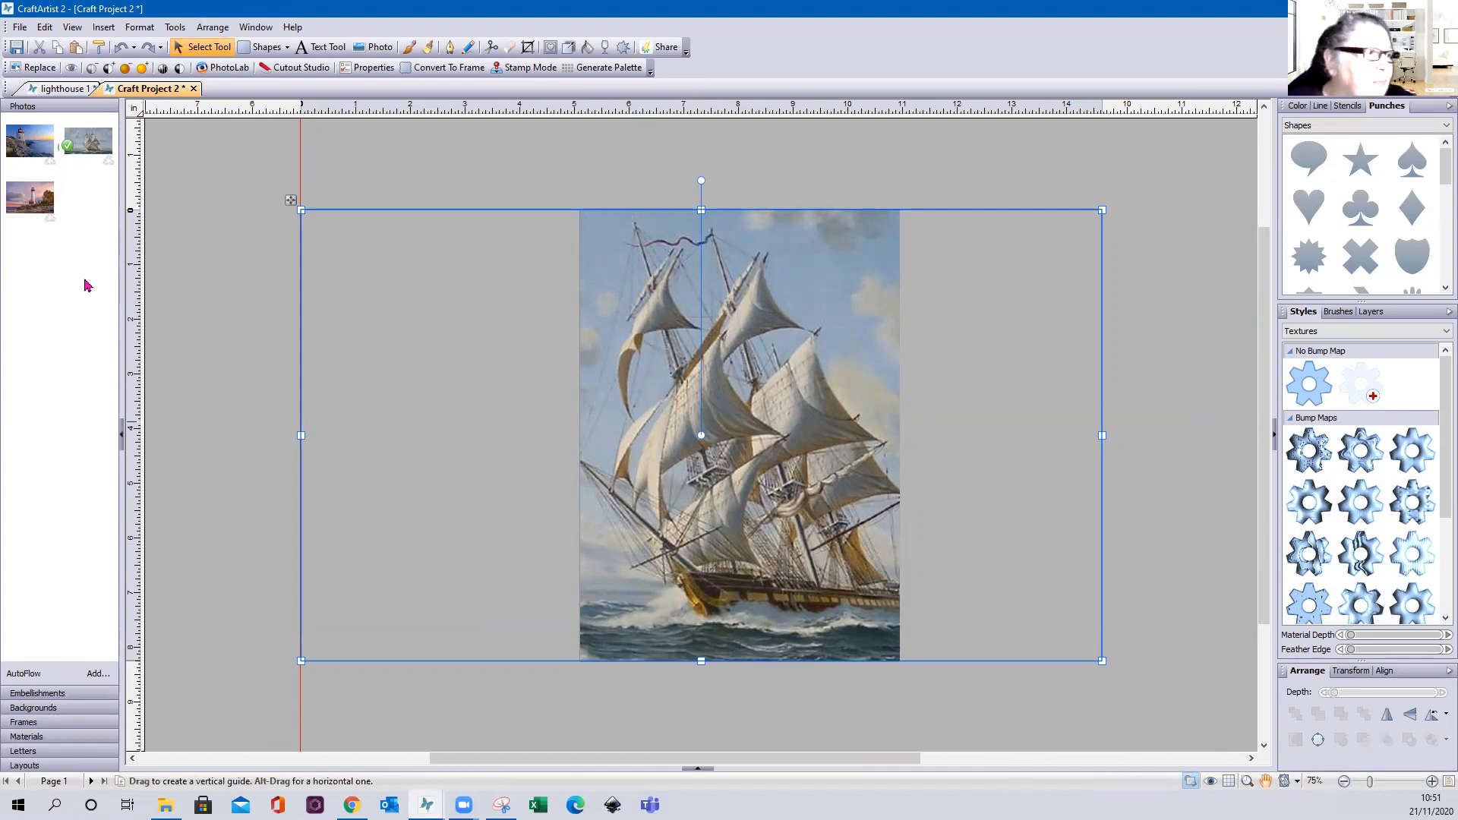
{"action": "left_click_drag", "start_coordinate": [137, 325], "coordinate": [1102, 346]}
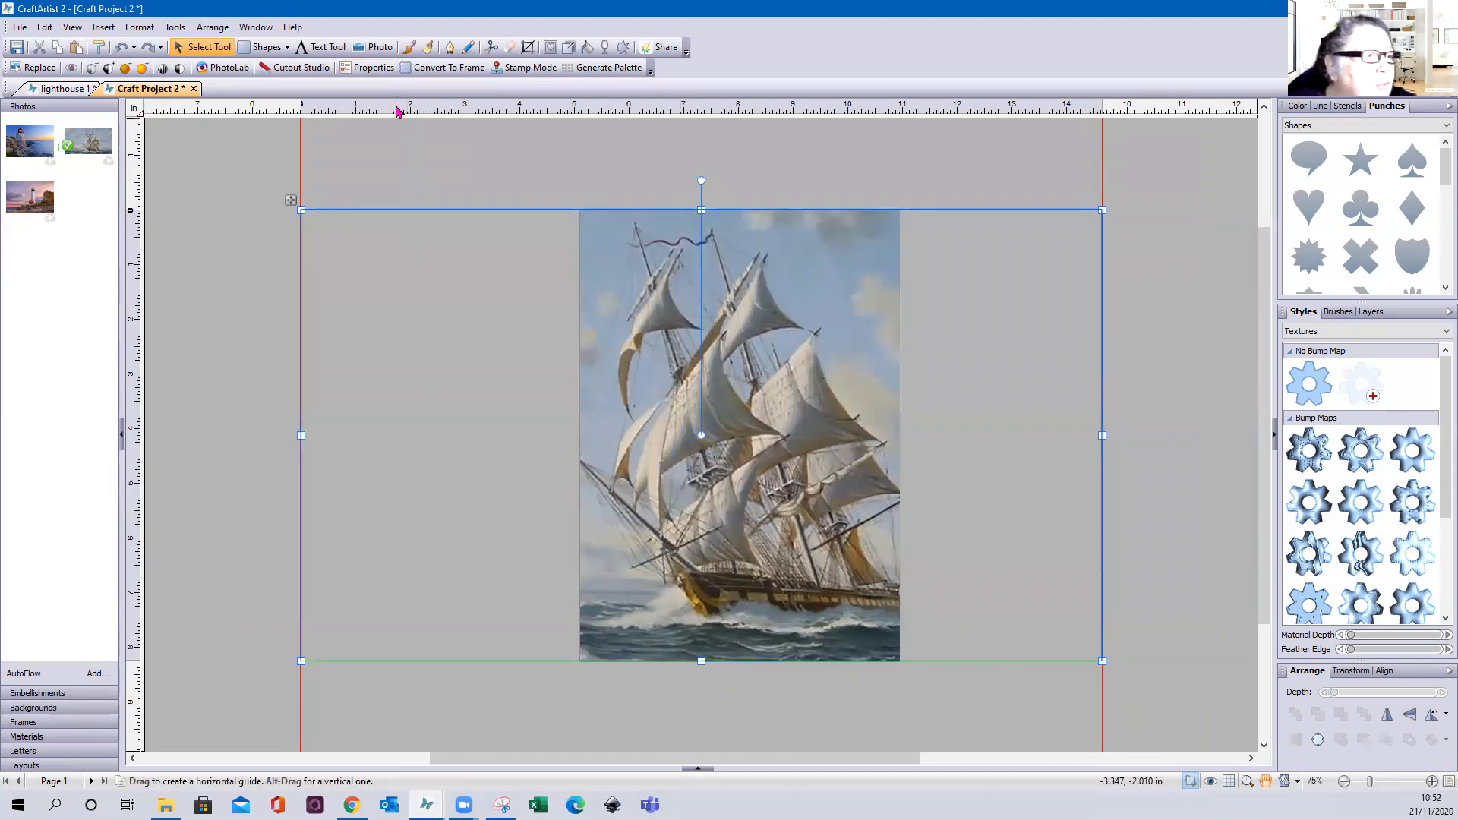
{"action": "left_click_drag", "start_coordinate": [397, 111], "coordinate": [388, 216]}
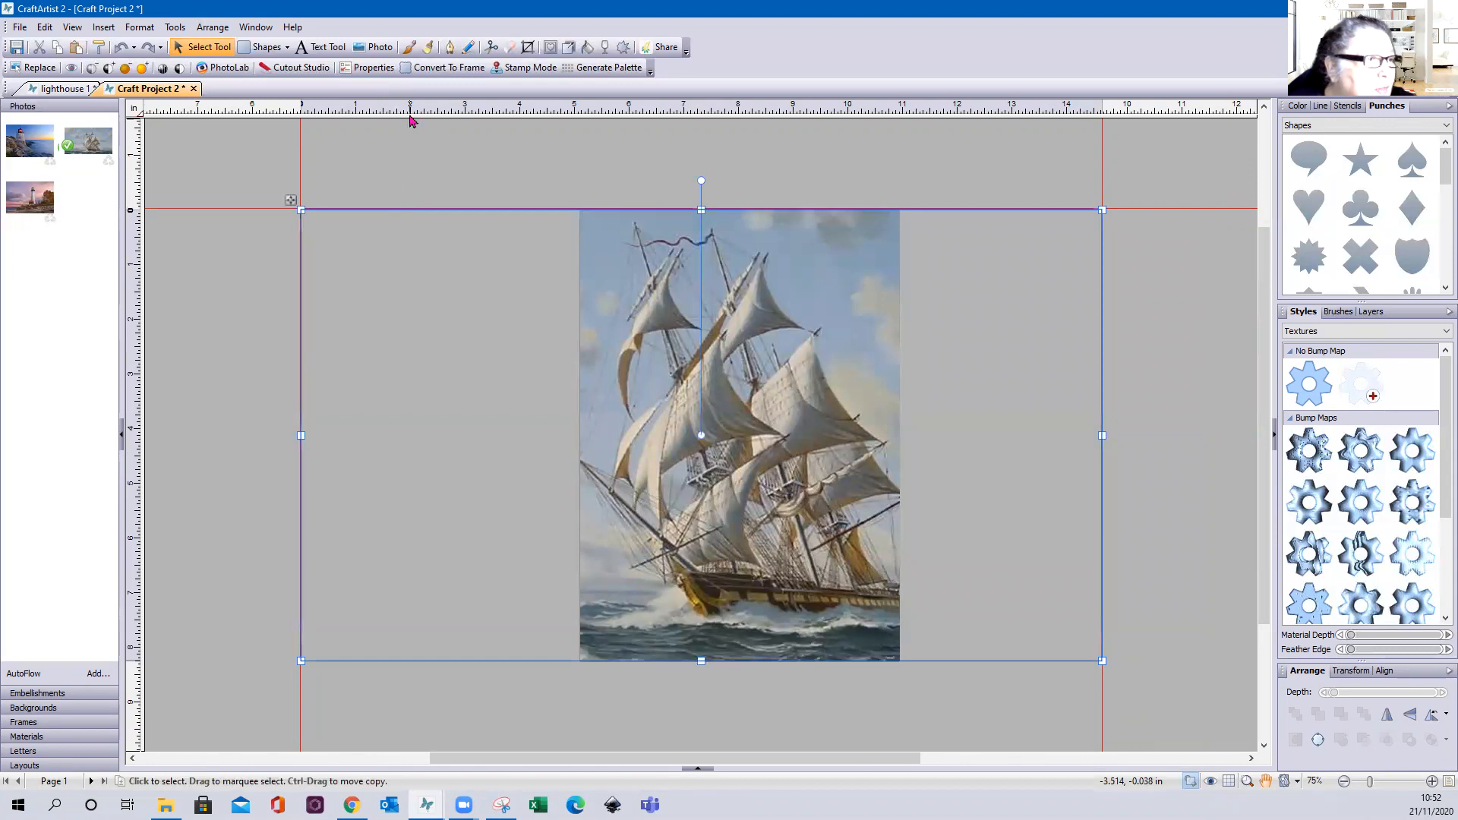
{"action": "left_click_drag", "start_coordinate": [419, 113], "coordinate": [408, 668]}
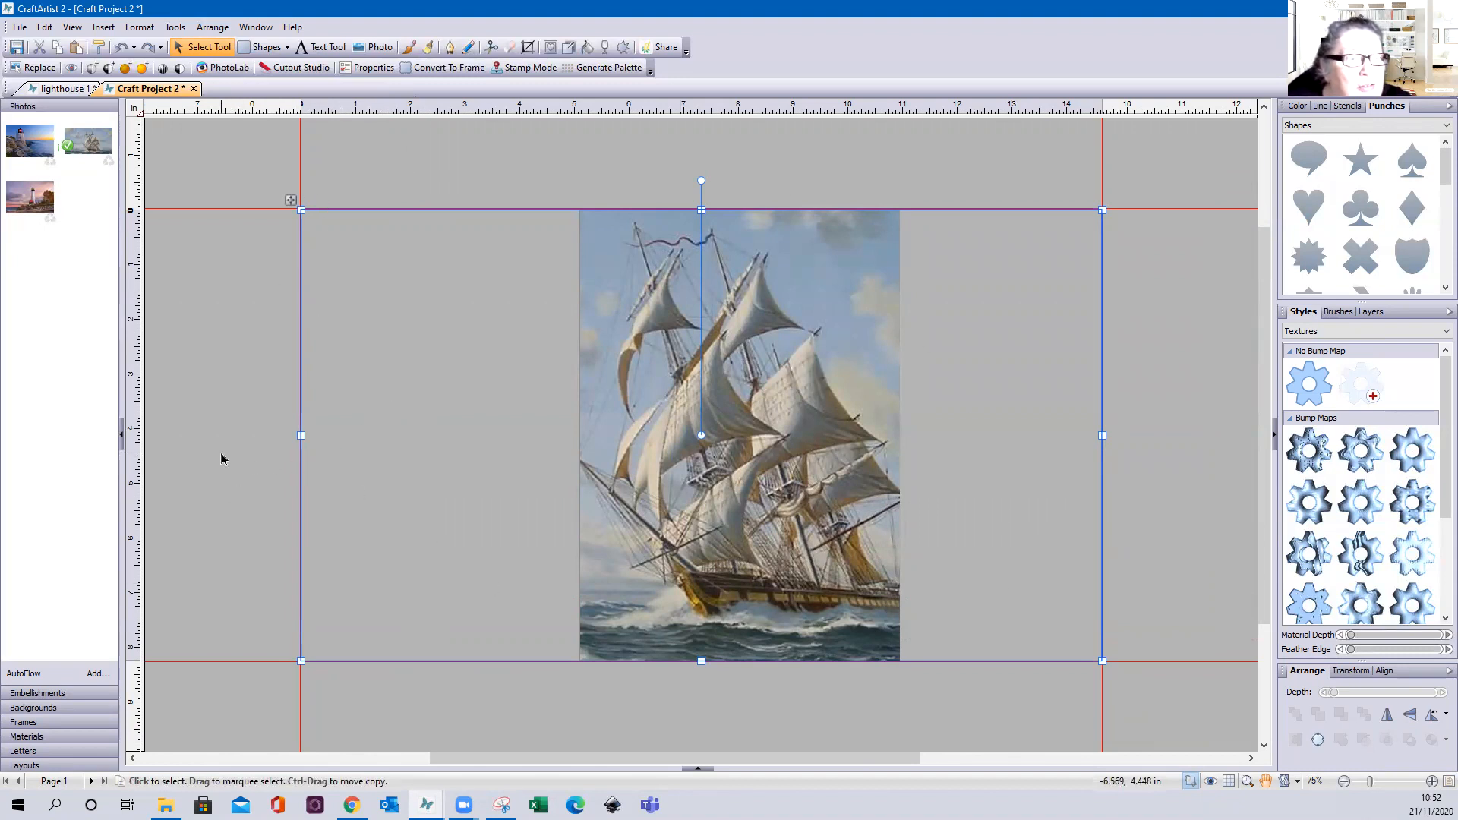
{"action": "left_click", "coordinate": [262, 454]}
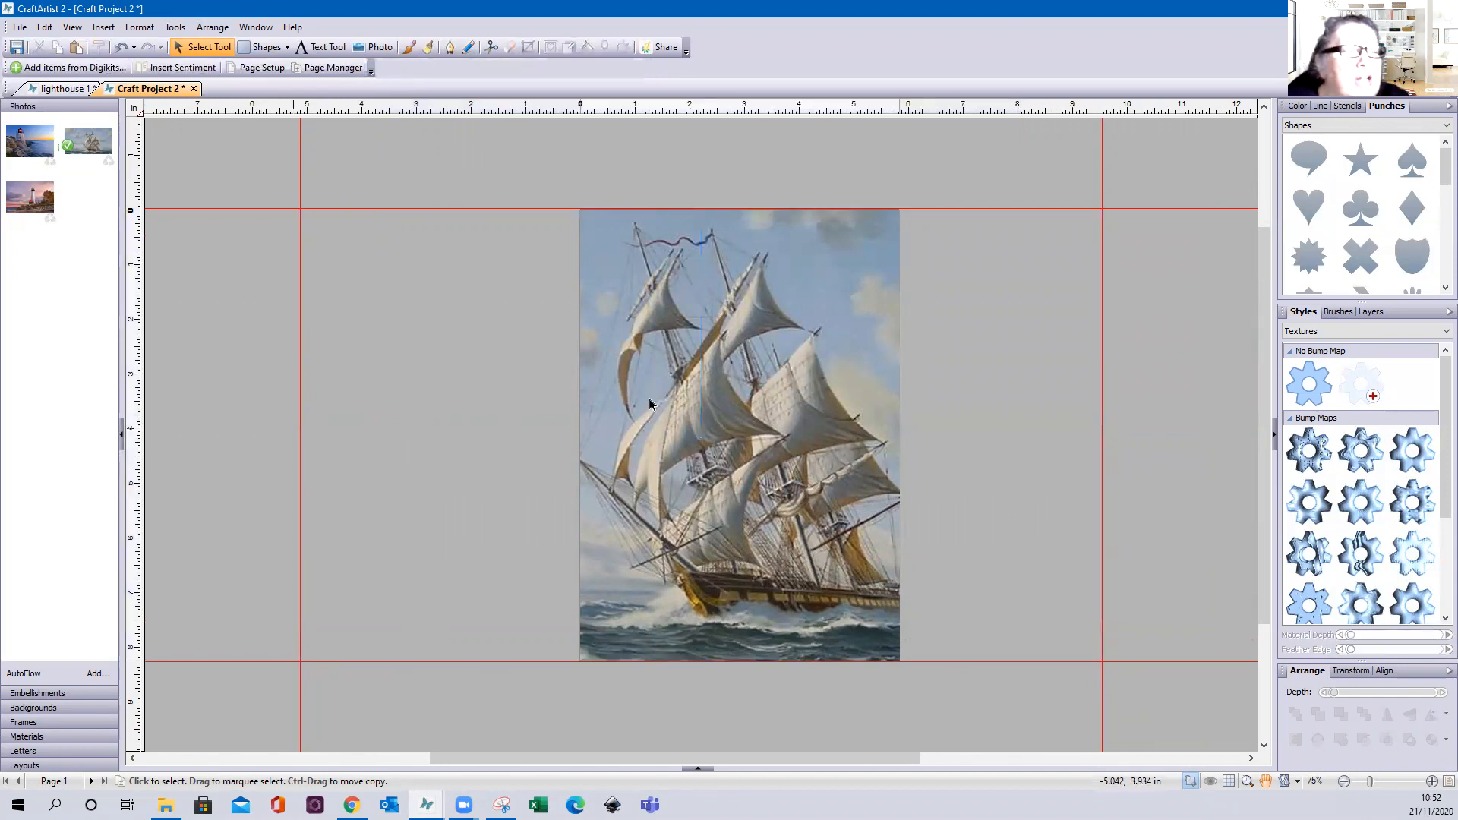
Punch through the ship photo with a square punch shape stretched over the whole page, about 5.82 x 8.22 in.
{"action": "left_click_drag", "start_coordinate": [1438, 173], "coordinate": [1437, 230]}
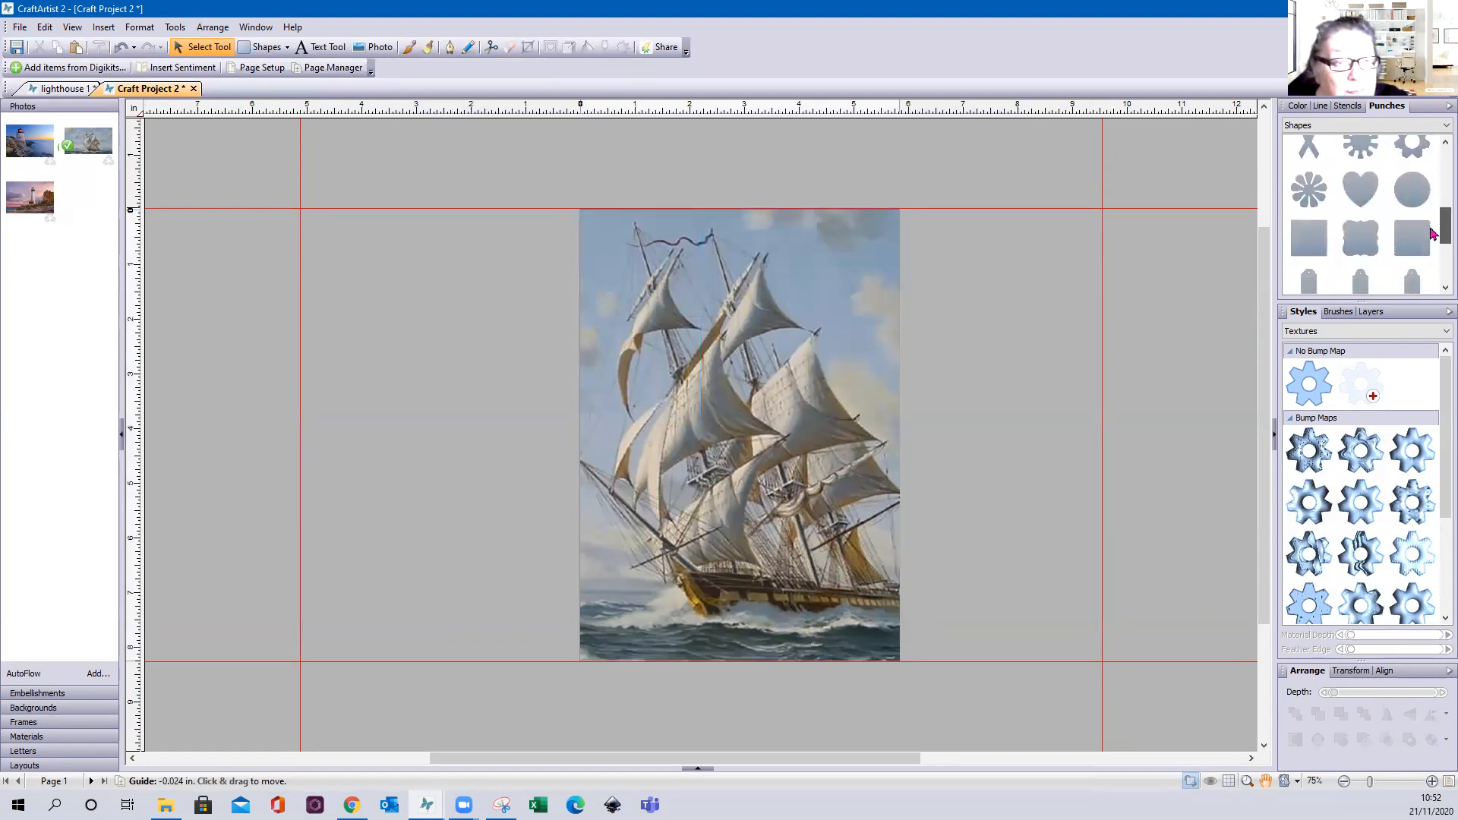
{"action": "left_click_drag", "start_coordinate": [1308, 238], "coordinate": [759, 334]}
{"action": "left_click_drag", "start_coordinate": [854, 346], "coordinate": [898, 351]}
{"action": "left_click_drag", "start_coordinate": [735, 483], "coordinate": [736, 661]}
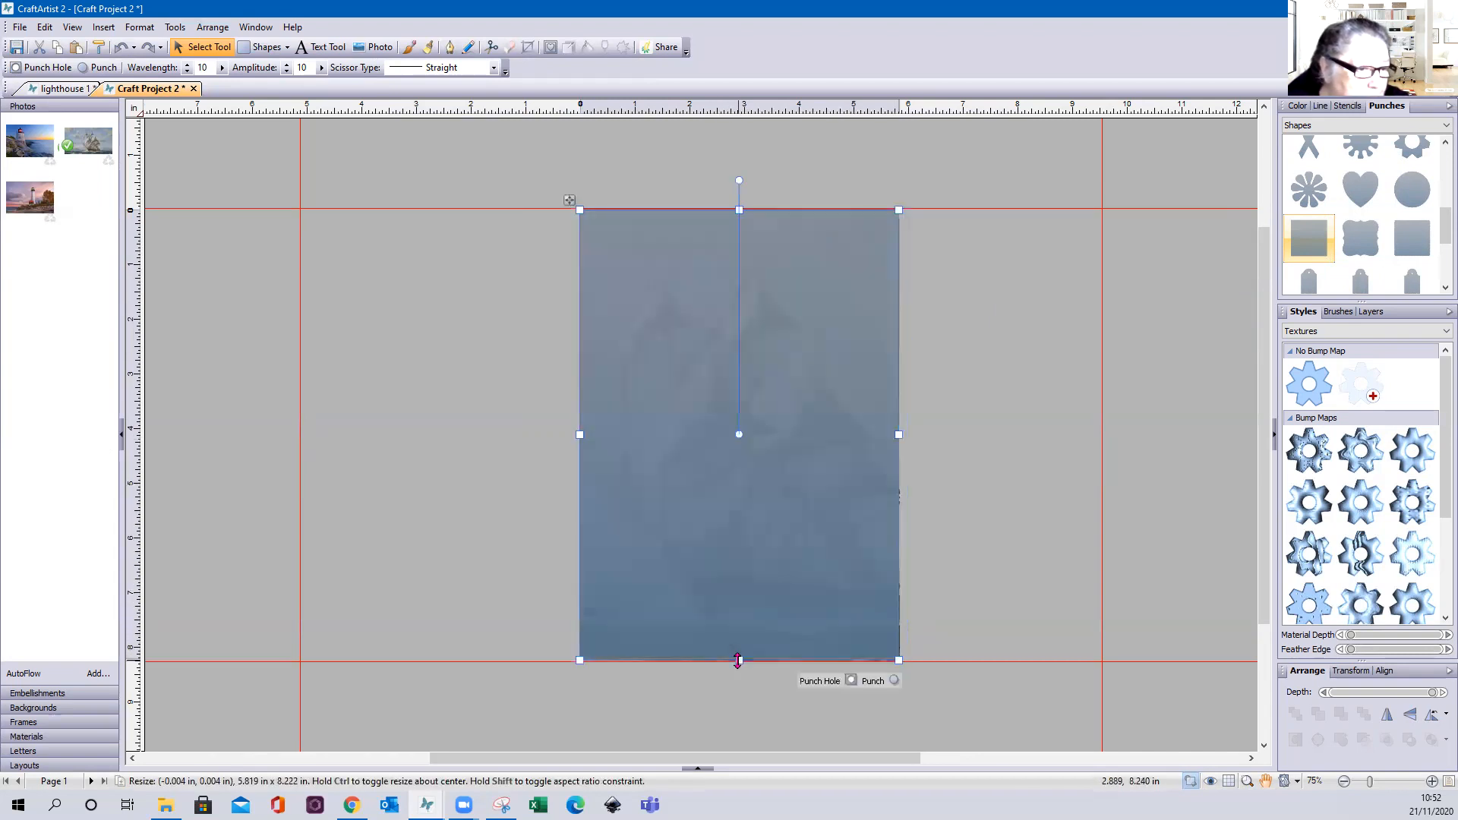
{"action": "left_click", "coordinate": [881, 680]}
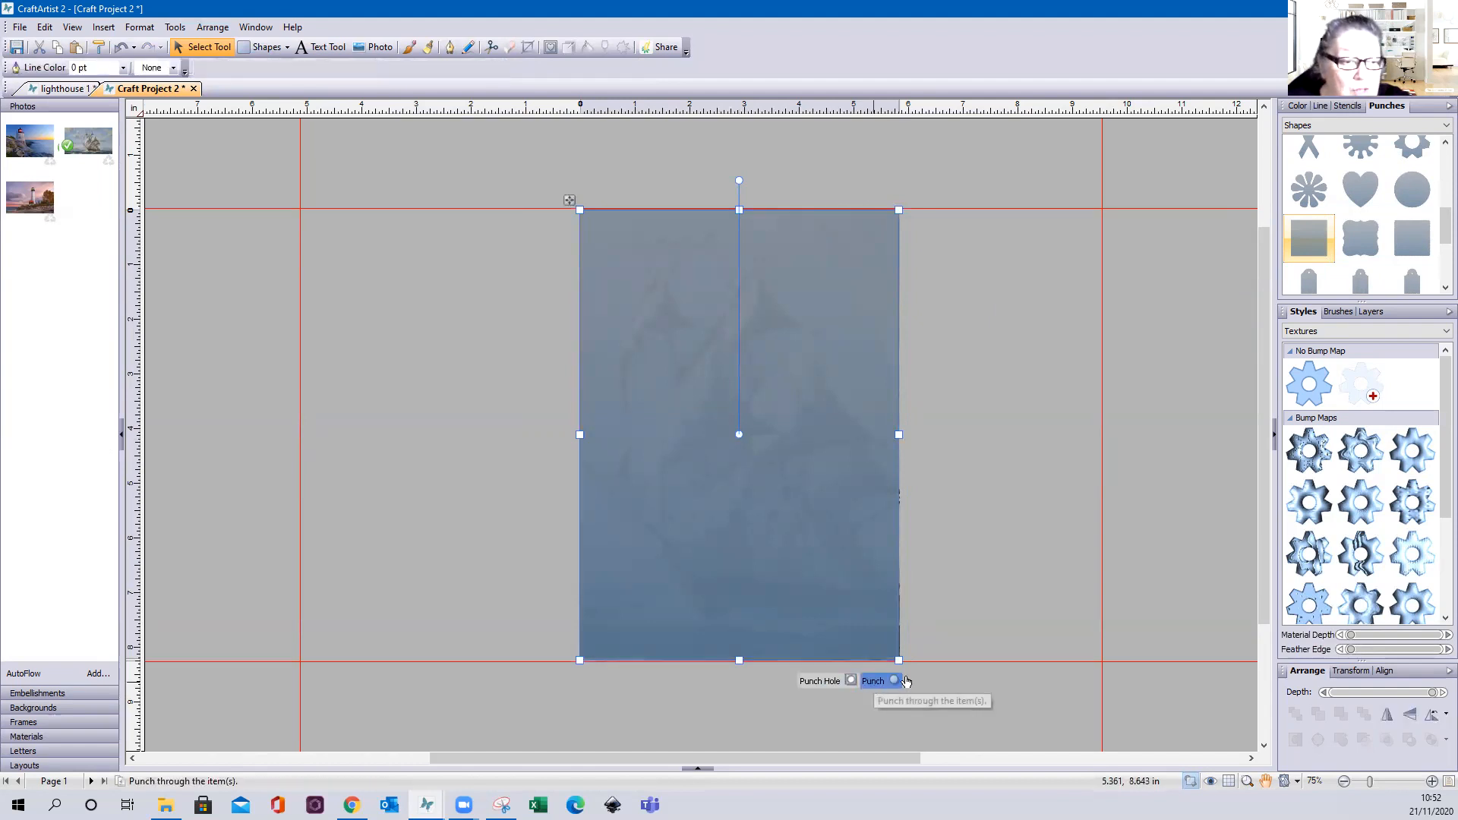
Delete the leftover punch shape covering the ship photo.
{"action": "left_click", "coordinate": [1010, 481]}
{"action": "left_click", "coordinate": [1011, 480]}
{"action": "left_click", "coordinate": [788, 474]}
{"action": "key", "text": "Delete"}
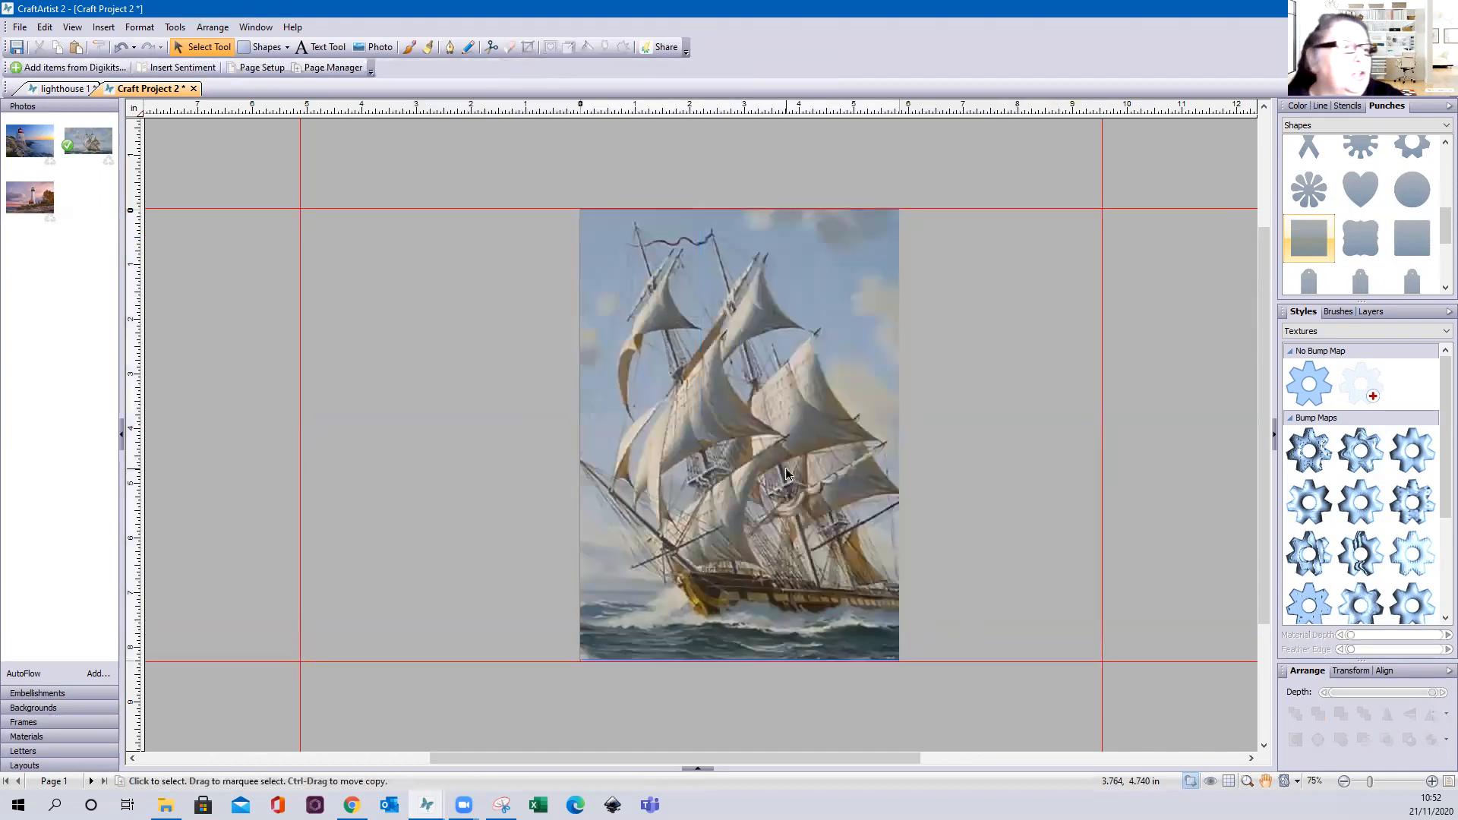
Nudge the cropped ship photo into place and stretch it up to the page's top edge, about 5.82 x 8.25 in.
{"action": "left_click", "coordinate": [784, 468]}
{"action": "mouse_move", "coordinate": [784, 467]}
{"action": "left_mouse_down"}
{"action": "mouse_move", "coordinate": [737, 466]}
{"action": "mouse_move", "coordinate": [786, 475]}
{"action": "left_mouse_up"}
{"action": "left_click_drag", "start_coordinate": [741, 221], "coordinate": [742, 210]}
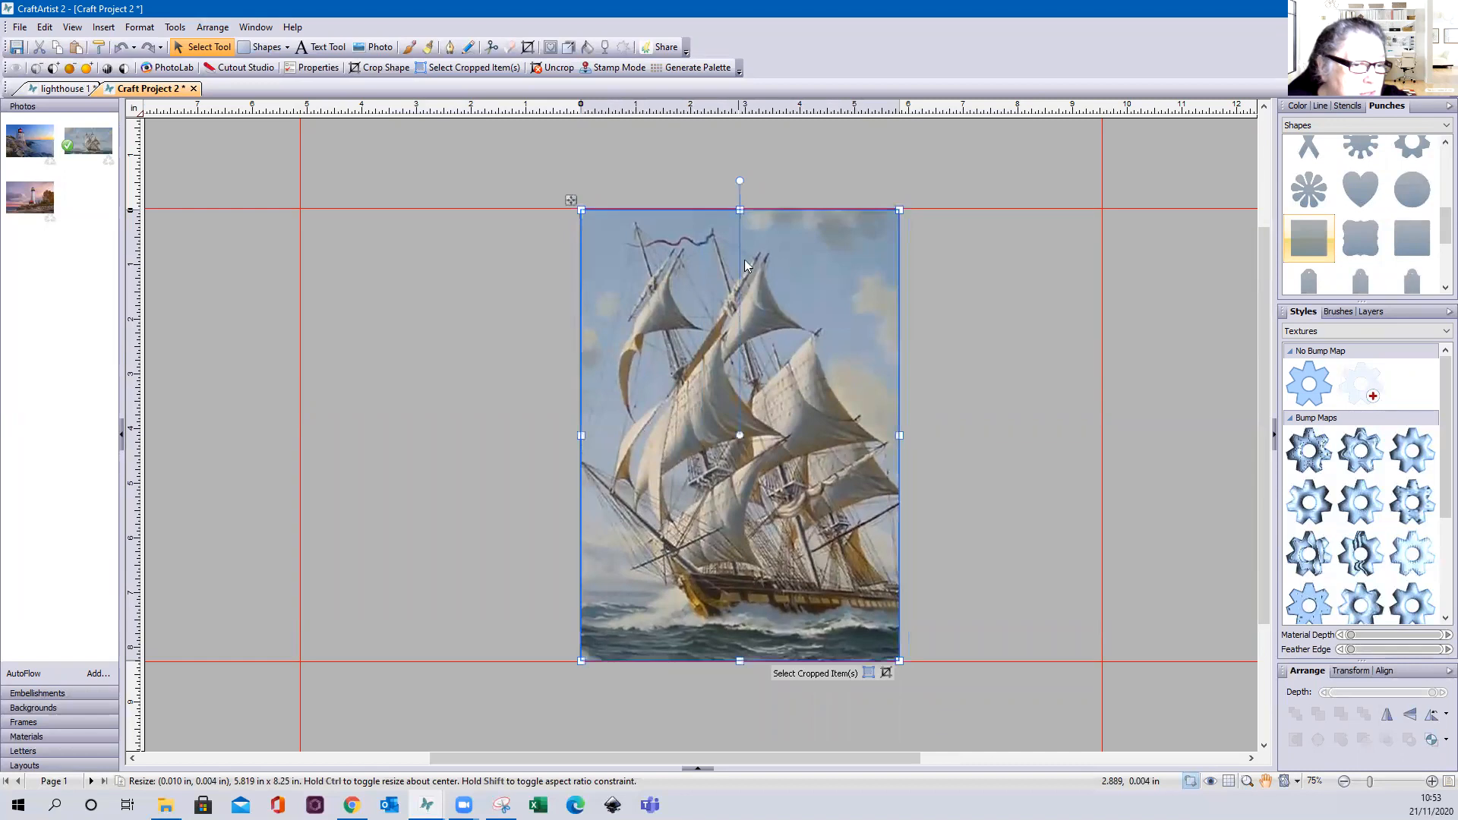
{"action": "left_click_drag", "start_coordinate": [745, 260], "coordinate": [745, 261]}
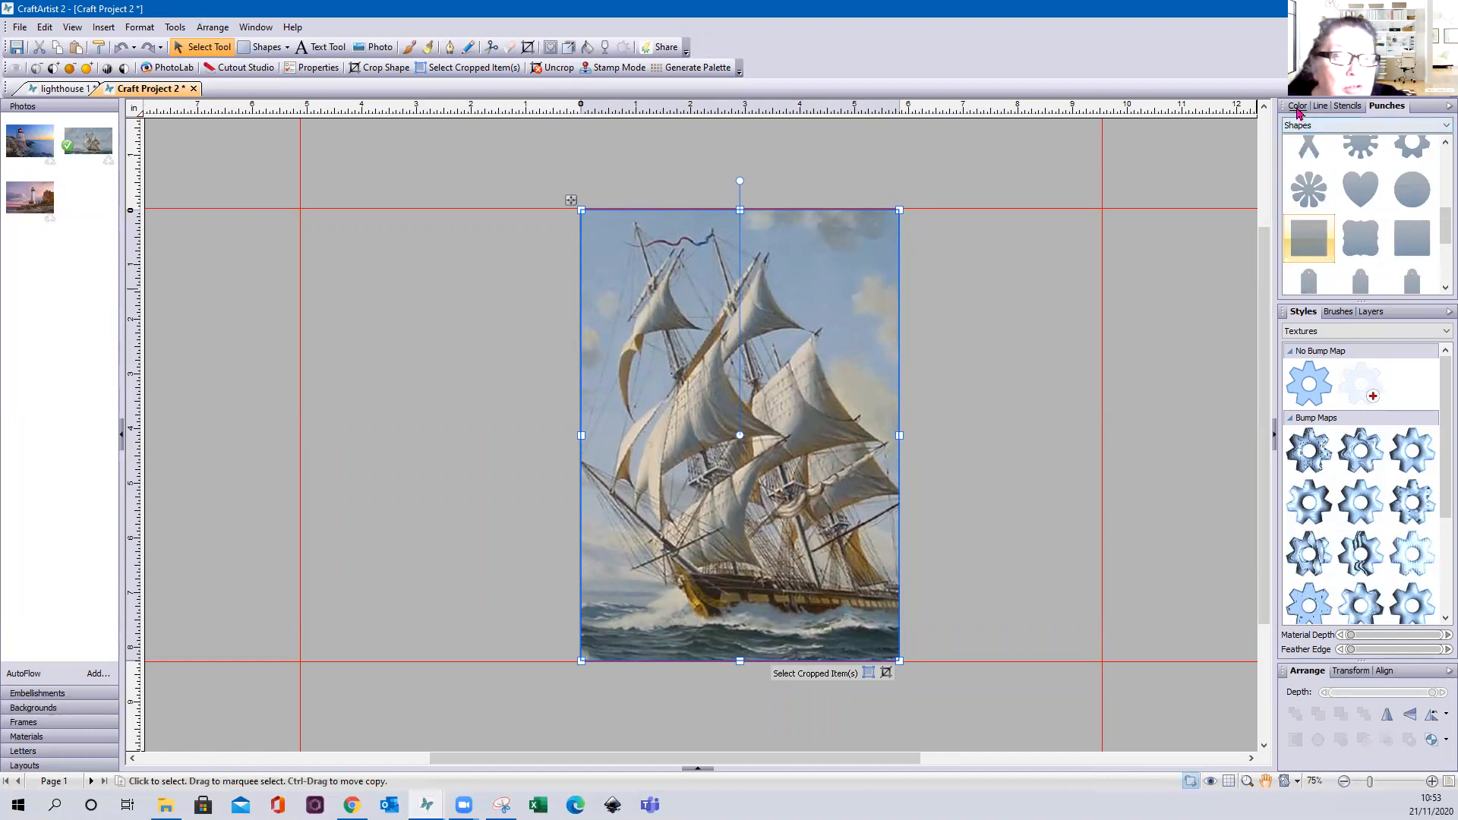
Set the cropped ship photo's transparency to 54%.
{"action": "left_click", "coordinate": [1297, 107]}
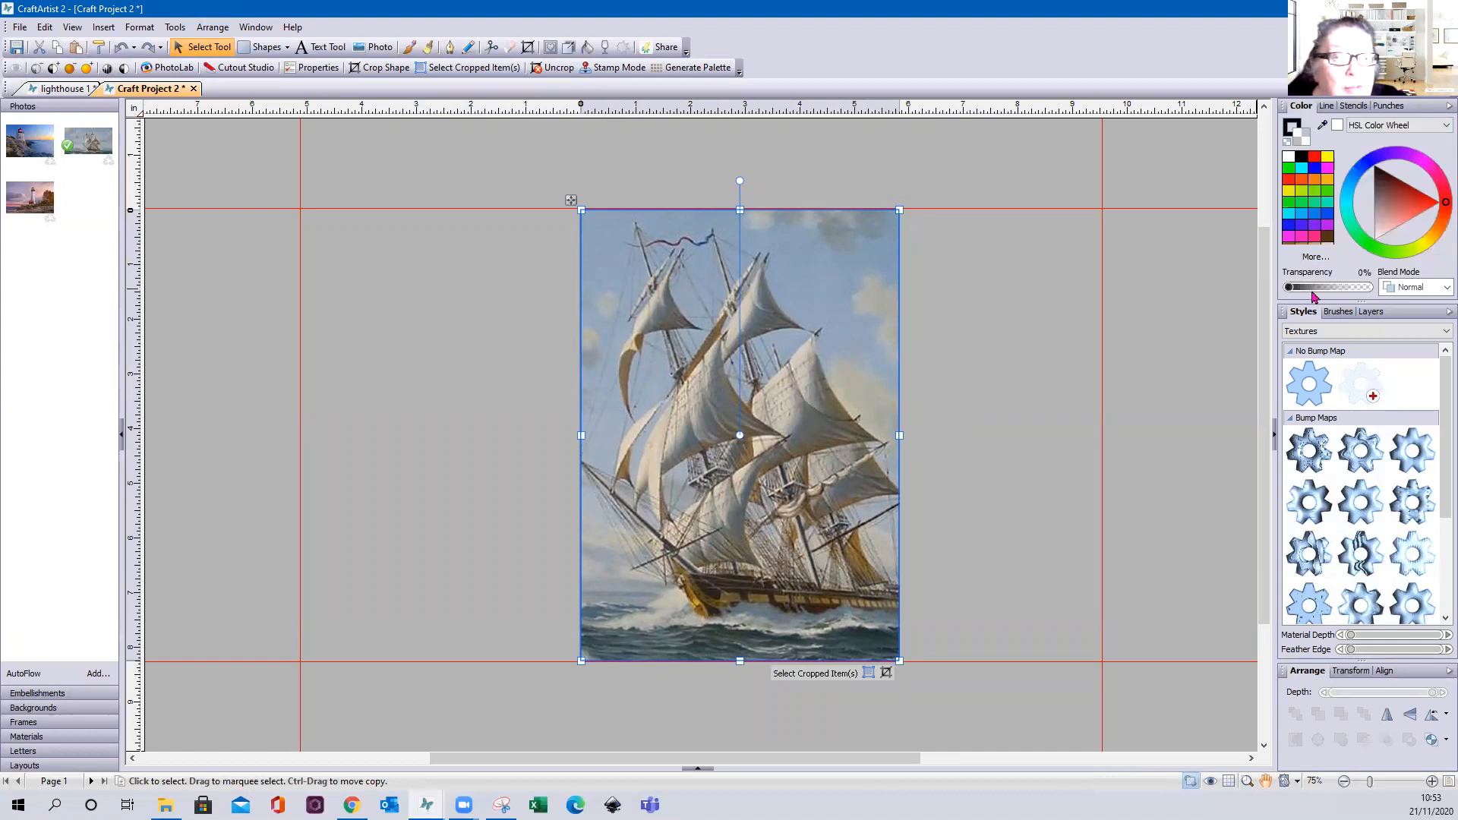
{"action": "left_click", "coordinate": [1330, 287]}
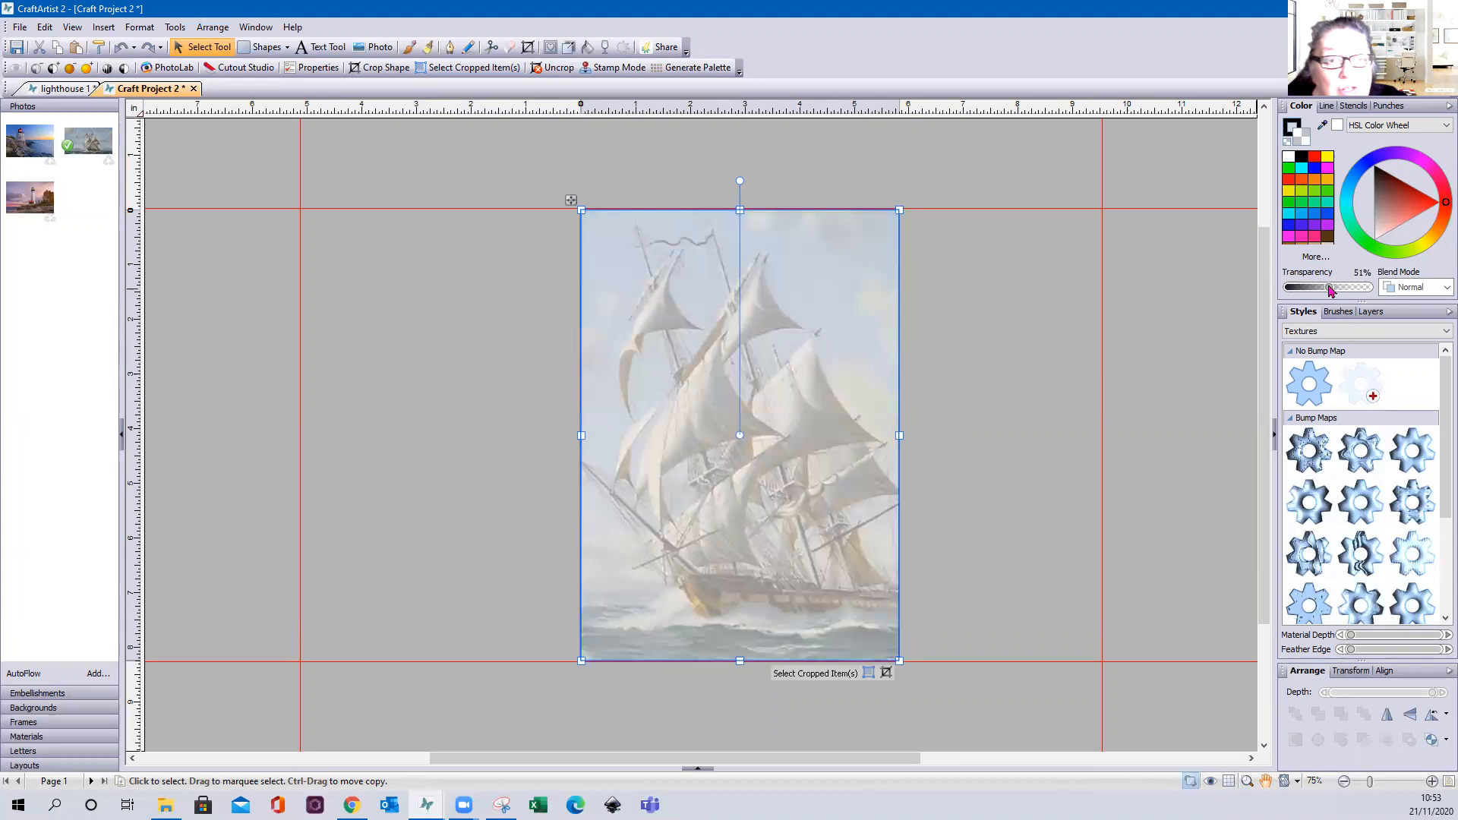
{"action": "left_click_drag", "start_coordinate": [1334, 291], "coordinate": [1340, 293]}
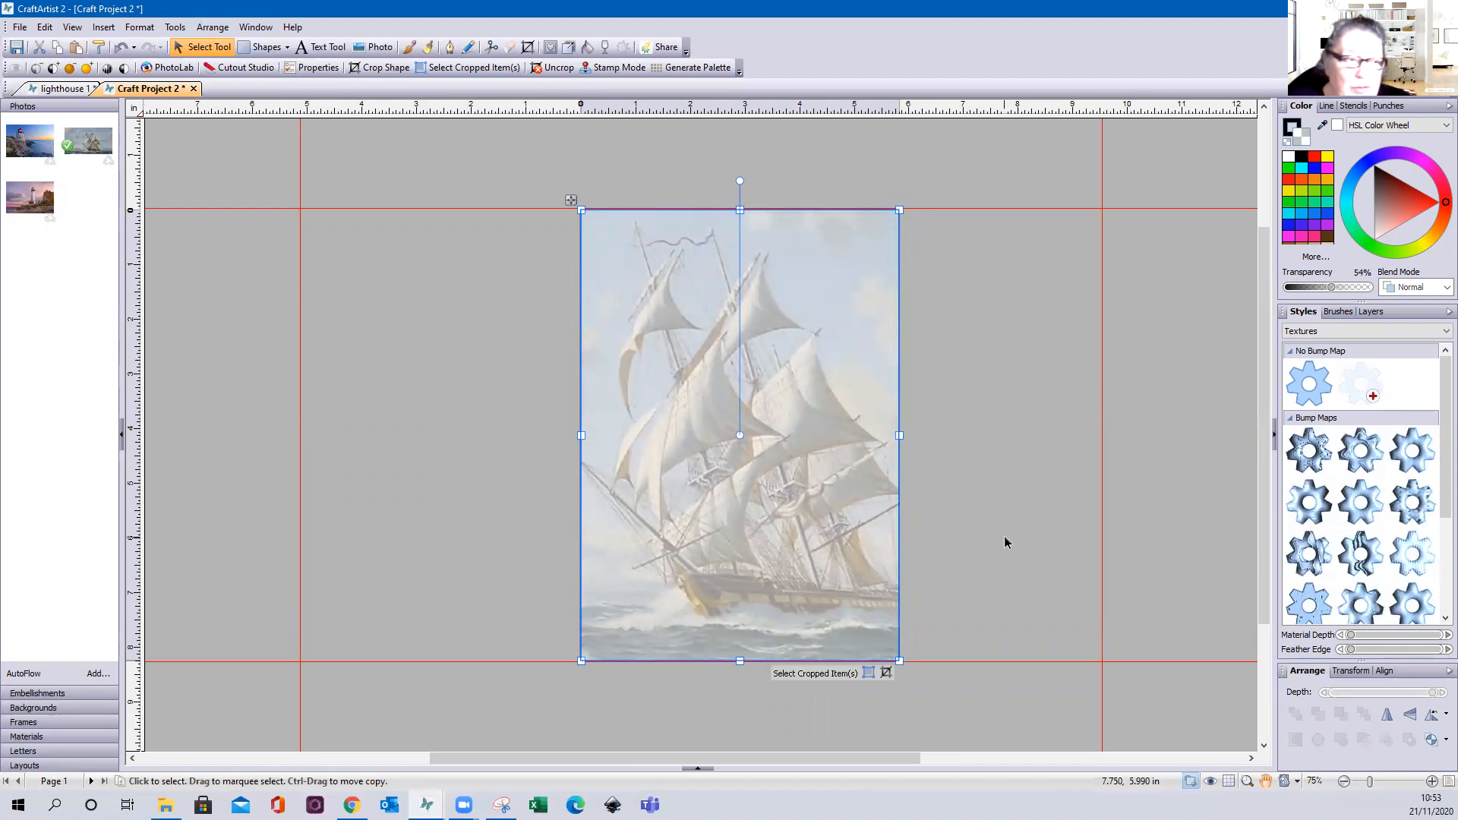
{"action": "left_click", "coordinate": [516, 415]}
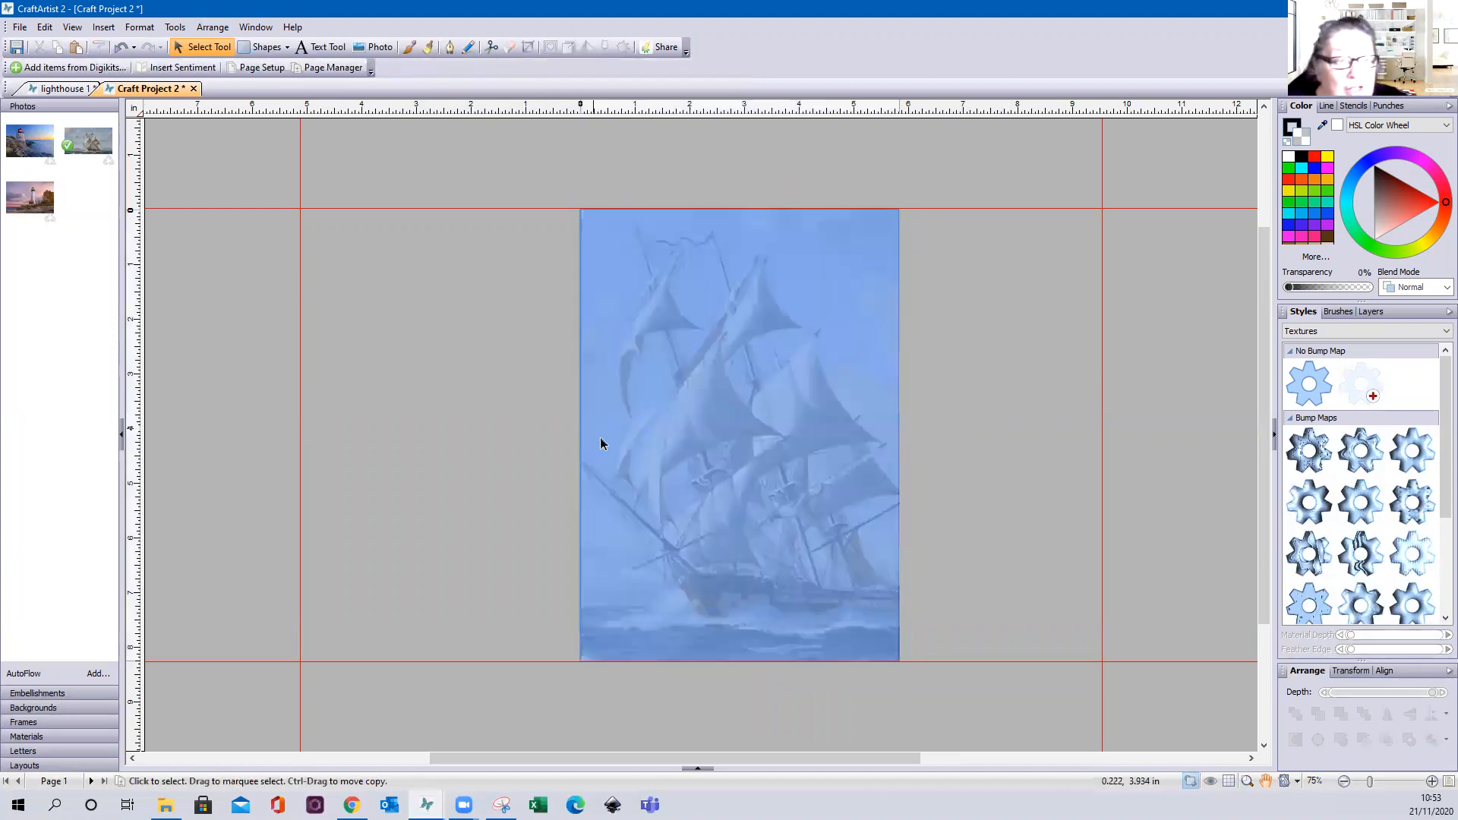
Add the Artistic Edges Vol. 3 (2) frame beside the page and enlarge it to about 5.44 x 7.62 in.
{"action": "left_click", "coordinate": [52, 722]}
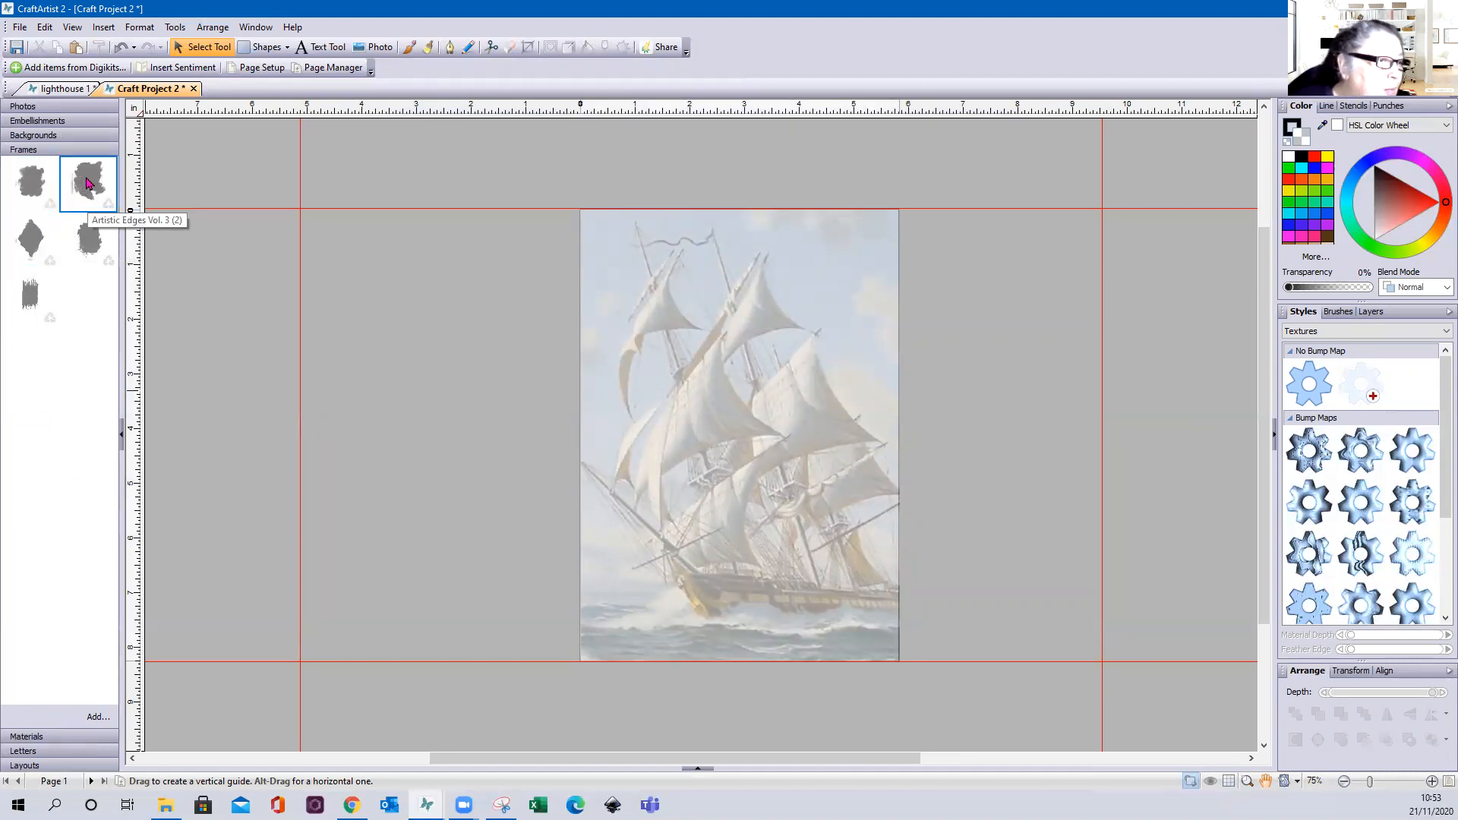
{"action": "left_click_drag", "start_coordinate": [88, 186], "coordinate": [392, 404]}
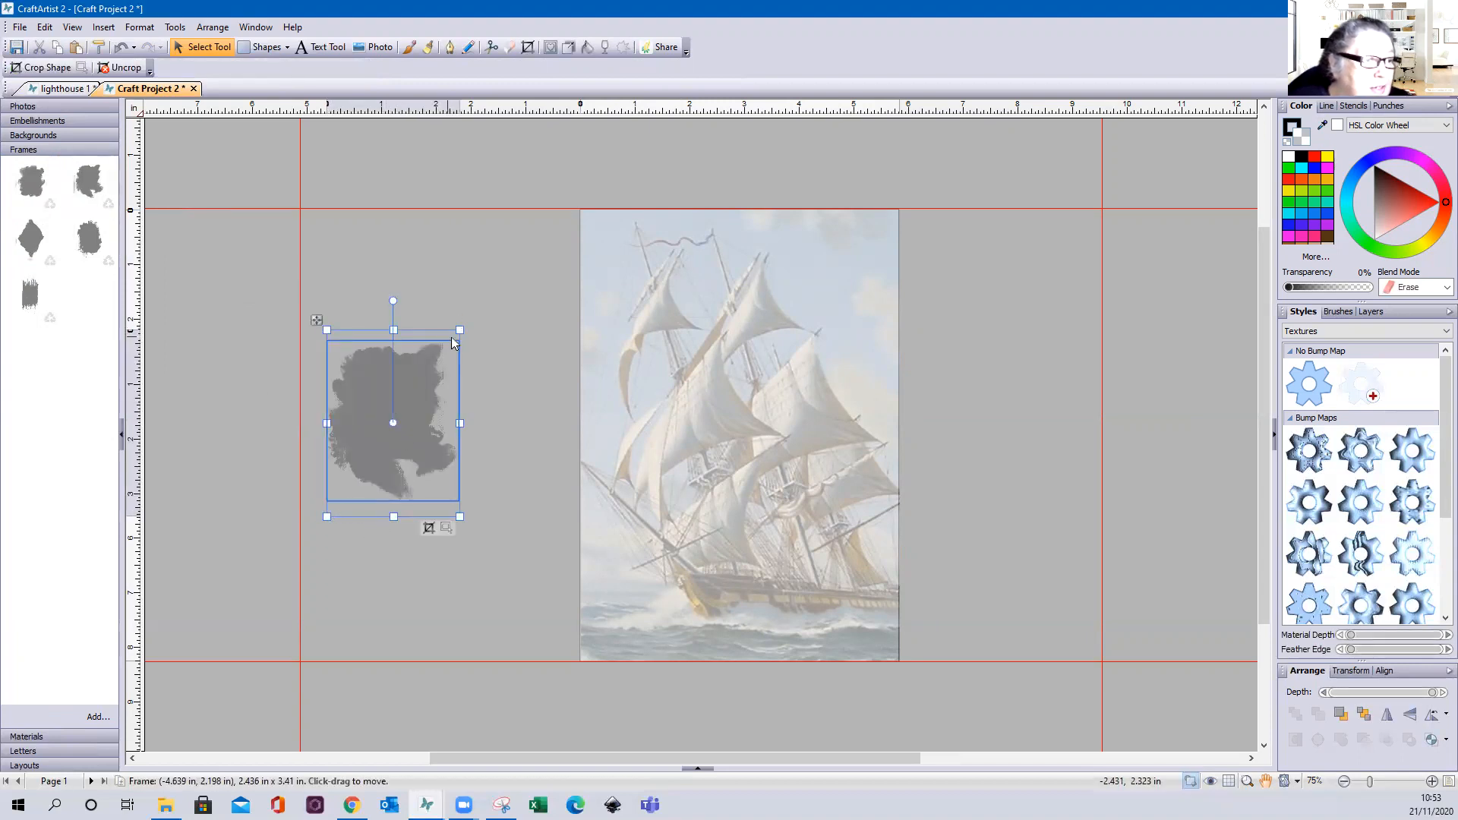
{"action": "left_click_drag", "start_coordinate": [458, 330], "coordinate": [624, 122]}
{"action": "left_click_drag", "start_coordinate": [434, 383], "coordinate": [289, 435]}
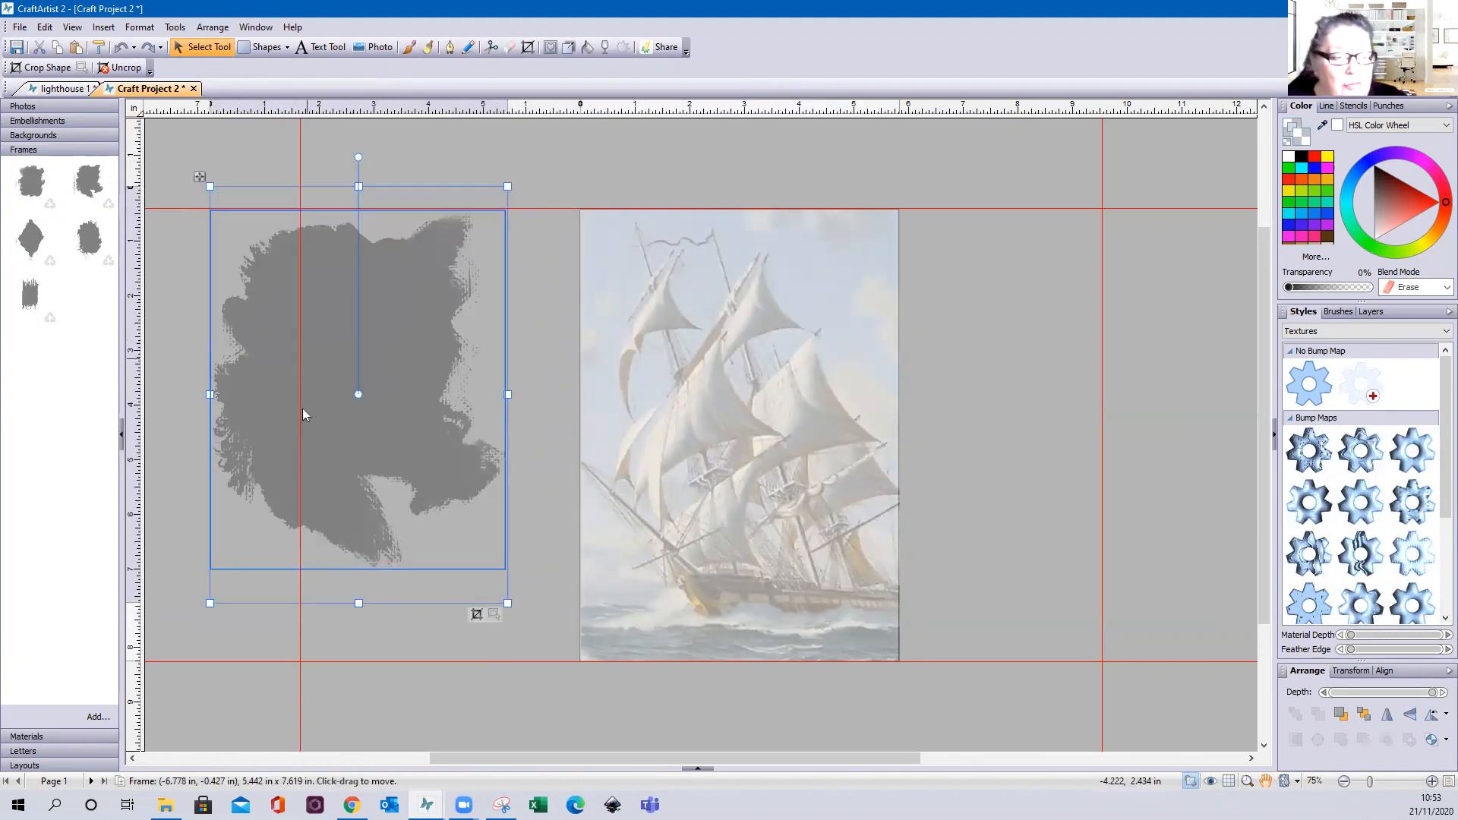
Apply a pale, clear bevelled style from Instant Effects to the background ship photo and set its transparency to 22%.
{"action": "left_click", "coordinate": [738, 306]}
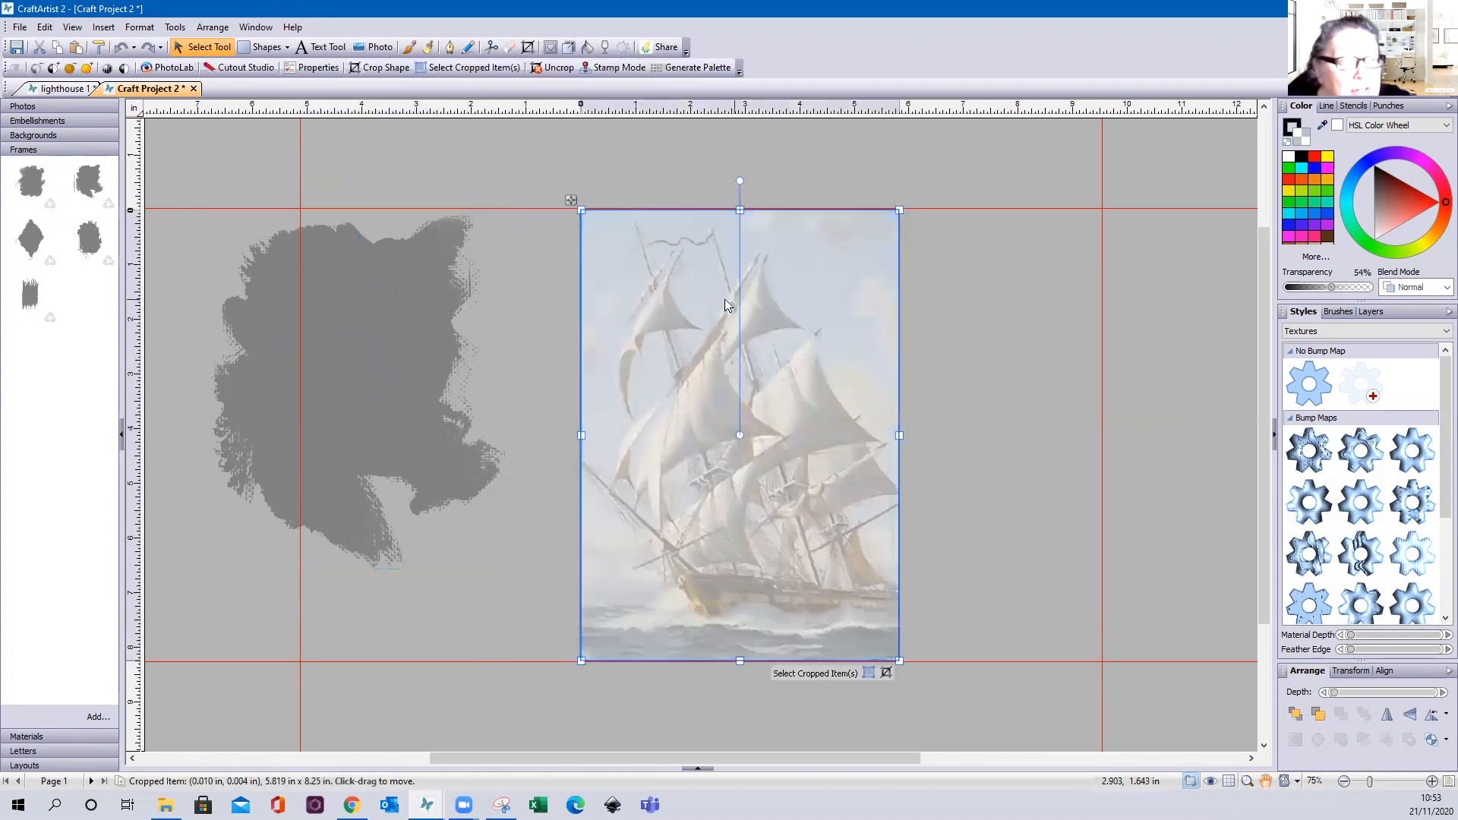
{"action": "left_click", "coordinate": [1306, 332]}
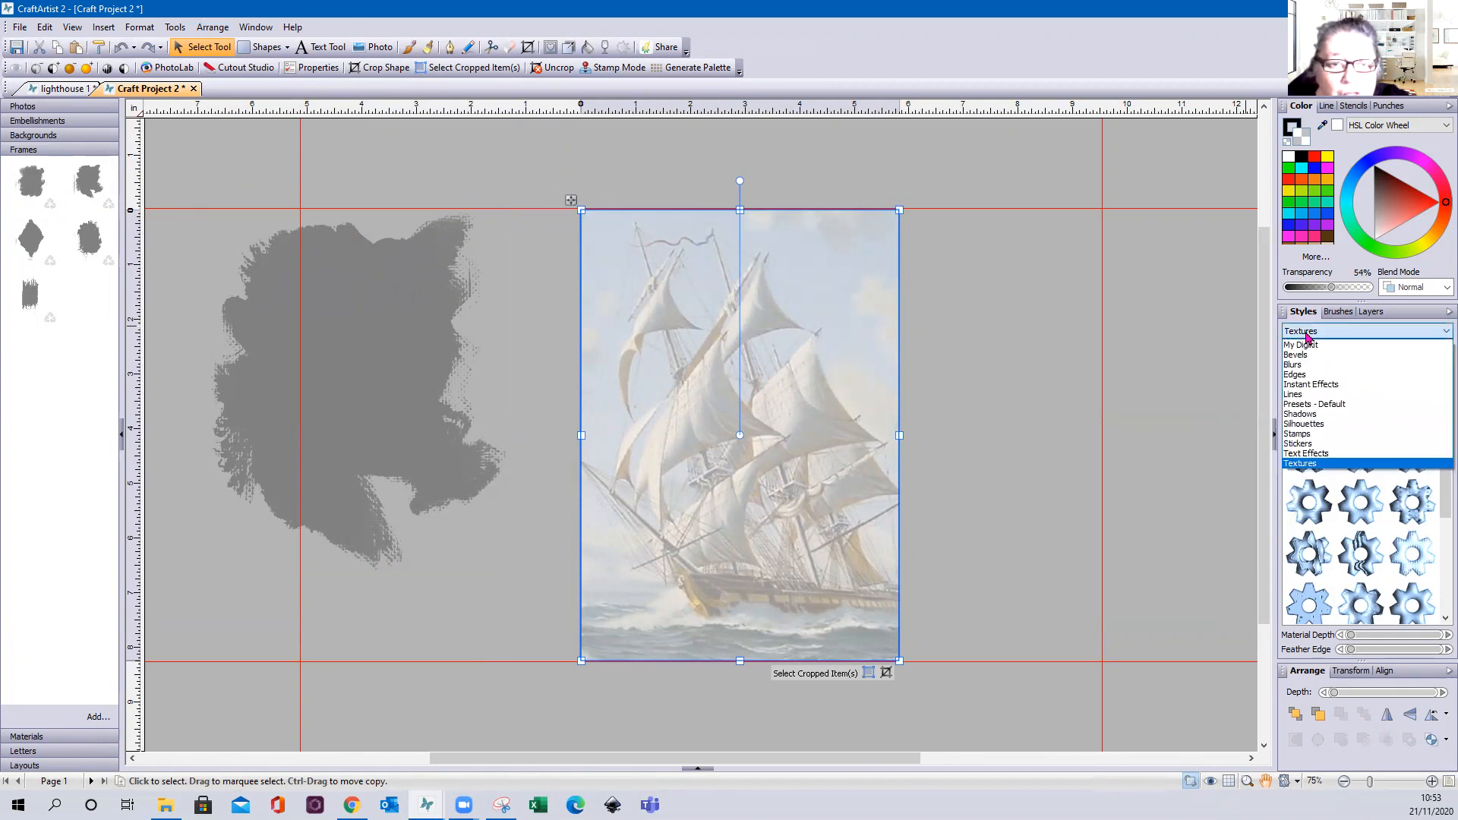
{"action": "left_click", "coordinate": [1336, 385]}
{"action": "scroll", "coordinate": [1359, 502], "scroll_direction": "down", "scroll_amount": 3}
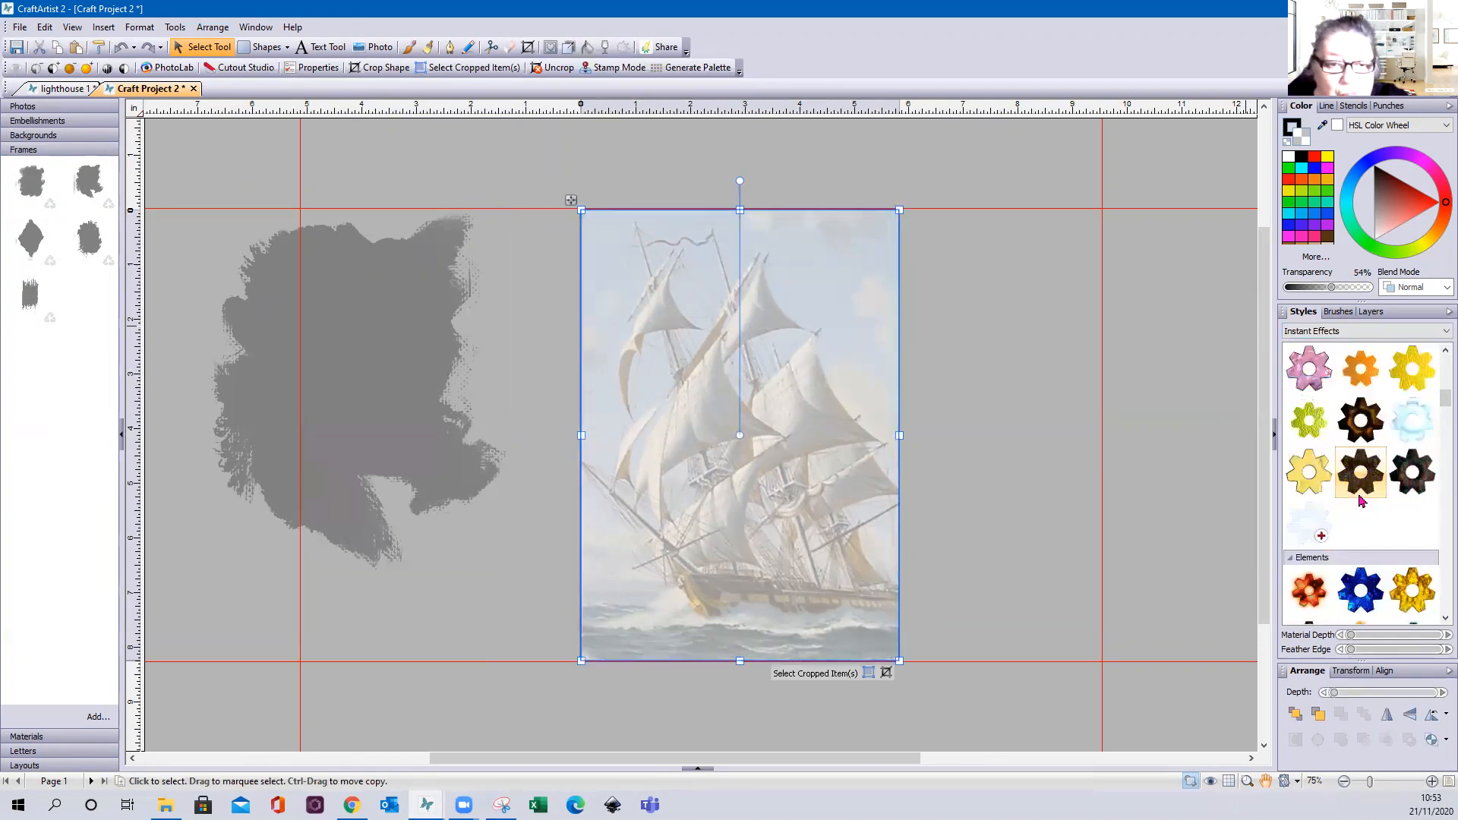
{"action": "scroll", "coordinate": [1359, 502], "scroll_direction": "down", "scroll_amount": 3}
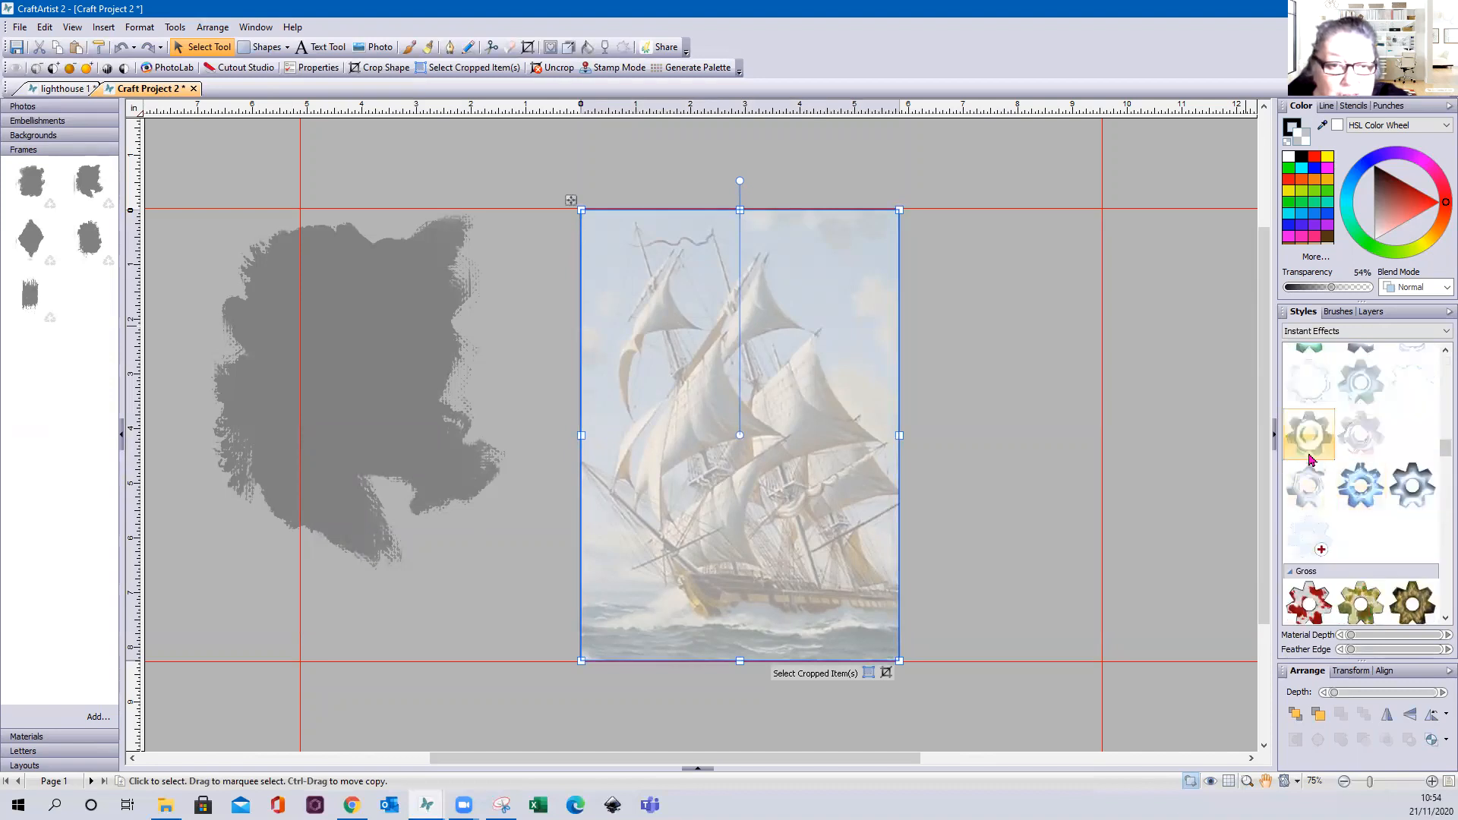
{"action": "left_click", "coordinate": [1404, 399]}
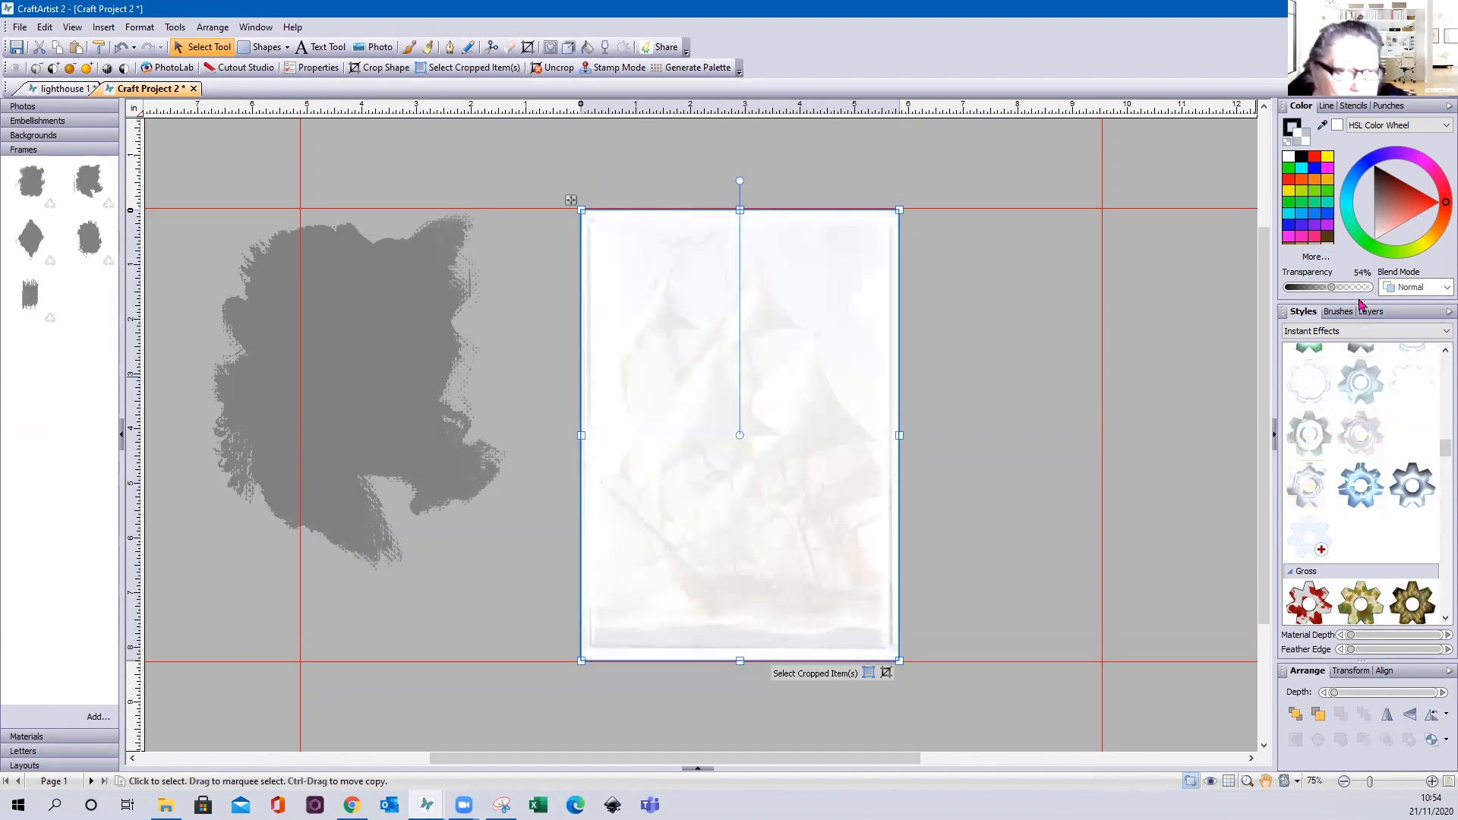
{"action": "left_click_drag", "start_coordinate": [1315, 289], "coordinate": [1320, 290]}
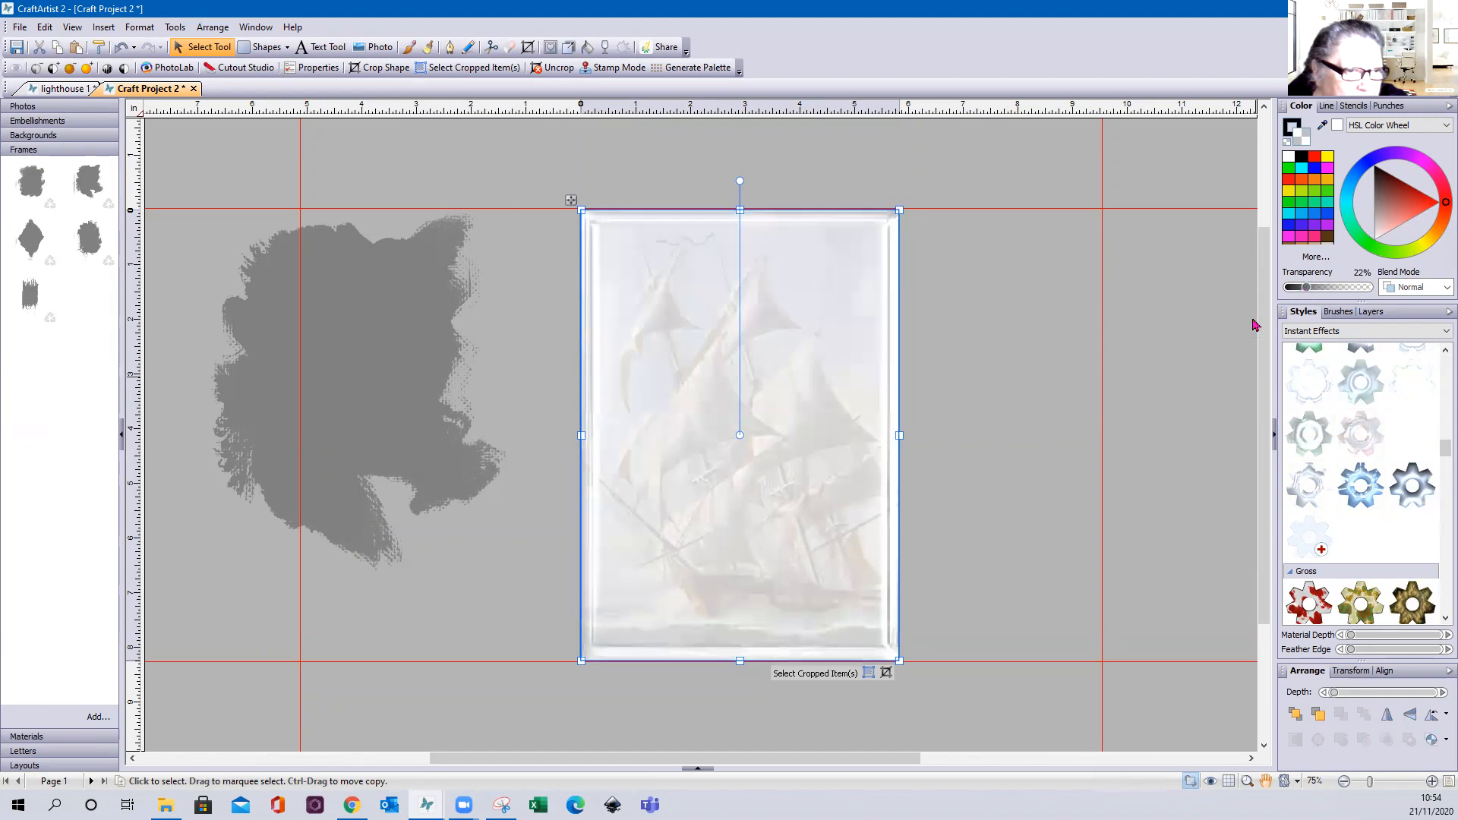
{"action": "left_click", "coordinate": [1151, 439]}
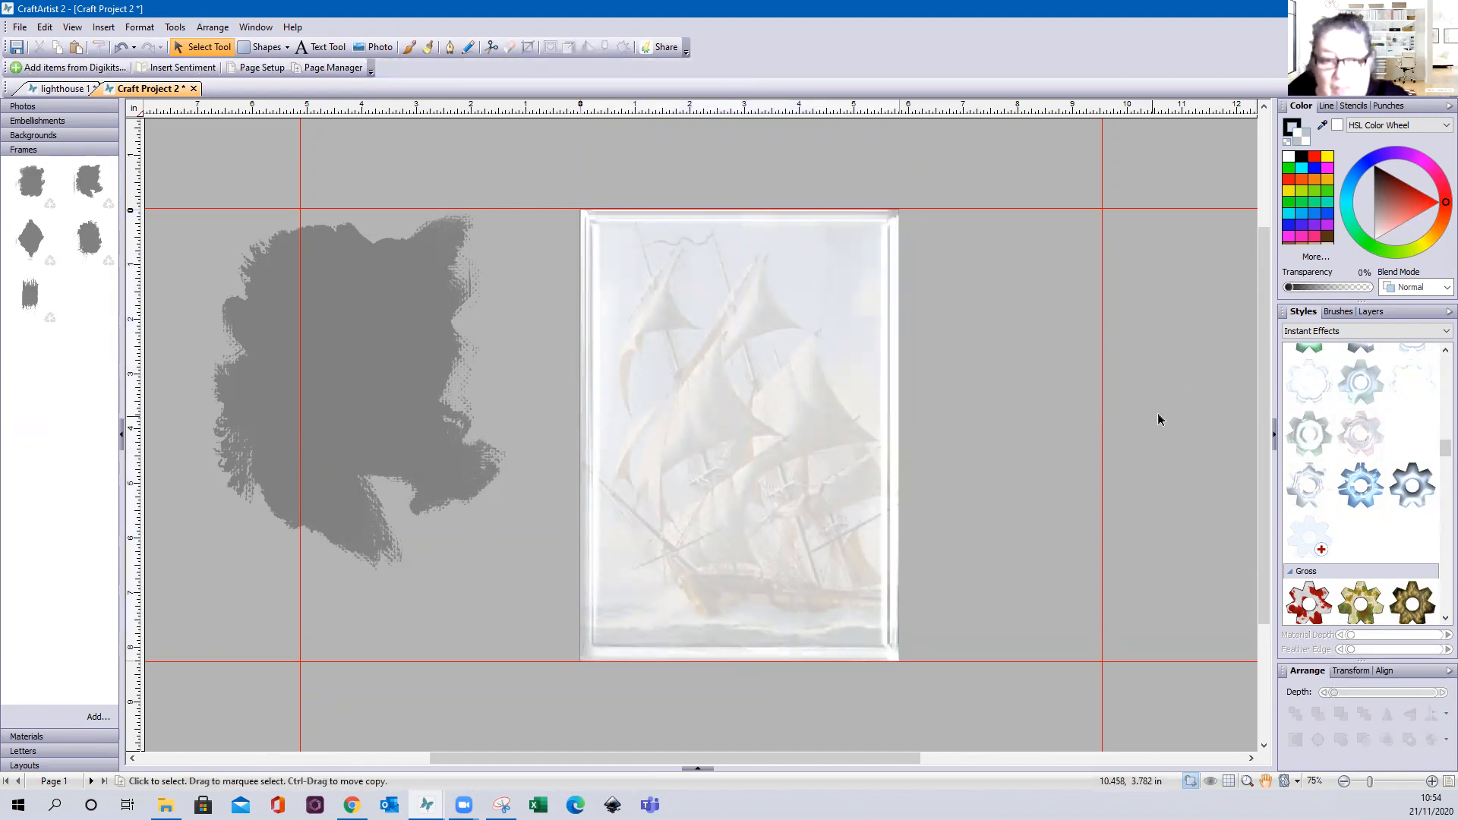
Fill the artistic-edge frame with the sailing ship photo and position it over the faded background on the page.
{"action": "left_click", "coordinate": [76, 107]}
{"action": "mouse_move", "coordinate": [89, 142]}
{"action": "left_mouse_down"}
{"action": "mouse_move", "coordinate": [319, 341]}
{"action": "mouse_move", "coordinate": [325, 364]}
{"action": "mouse_move", "coordinate": [319, 352]}
{"action": "mouse_move", "coordinate": [637, 425]}
{"action": "mouse_move", "coordinate": [731, 408]}
{"action": "left_mouse_up"}
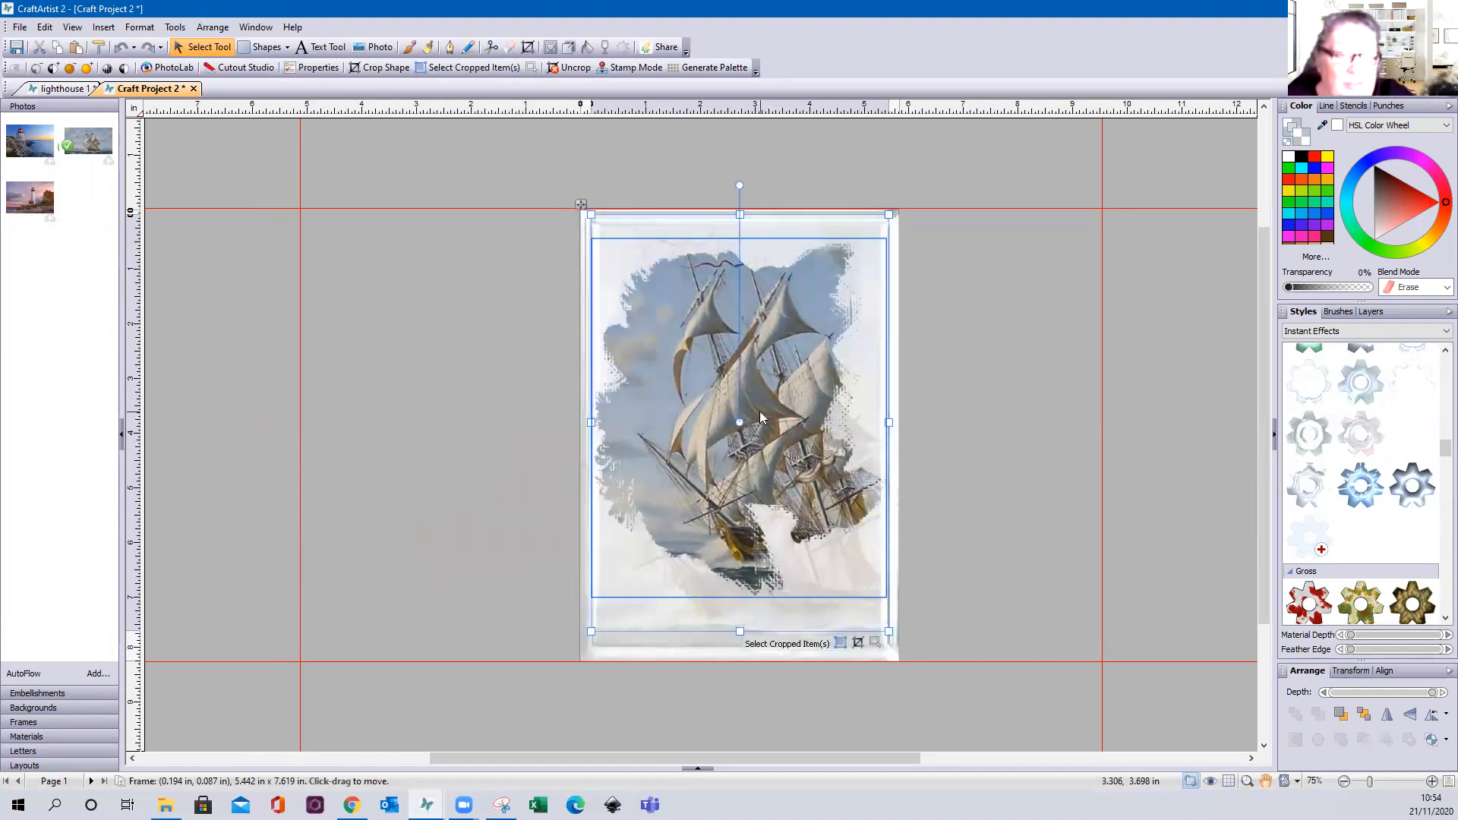
Centre the artistic-edge frame on the page, then enlarge its inner ship photo to about 14.67 x 8.31 in and align it with the faded background.
{"action": "left_click_drag", "start_coordinate": [759, 411], "coordinate": [756, 418]}
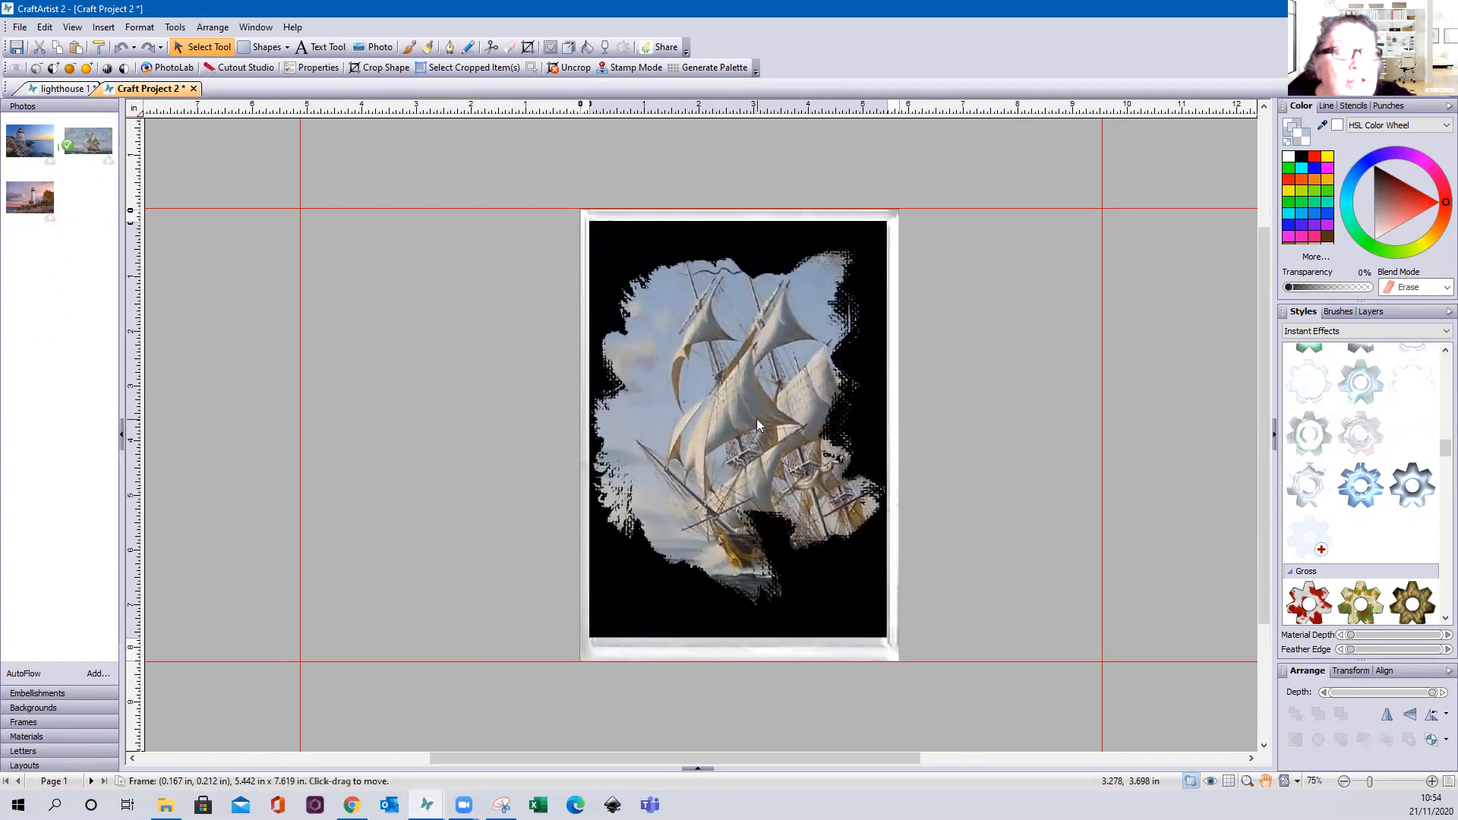
{"action": "left_click", "coordinate": [757, 420]}
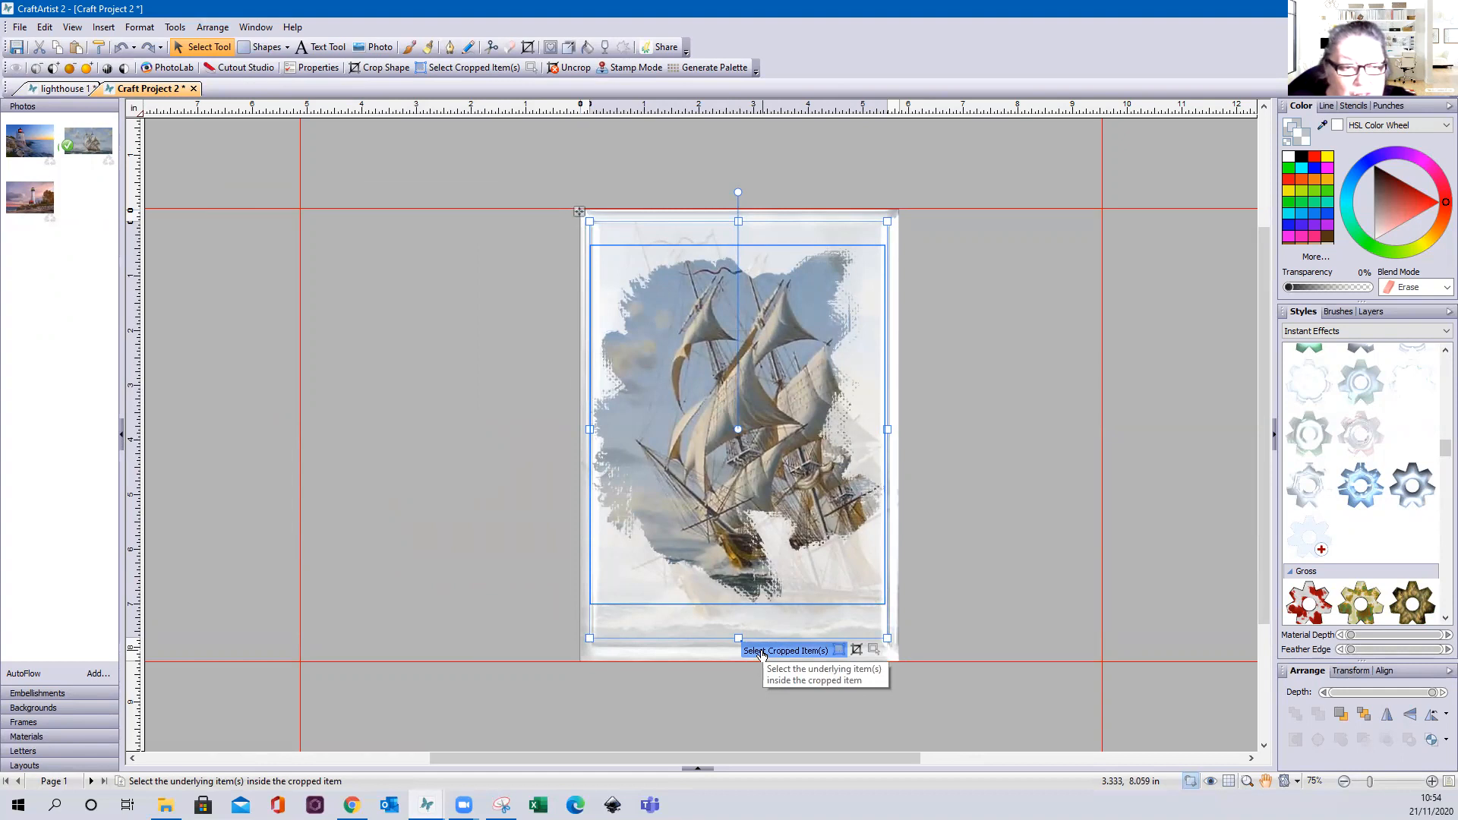
{"action": "left_click", "coordinate": [762, 651]}
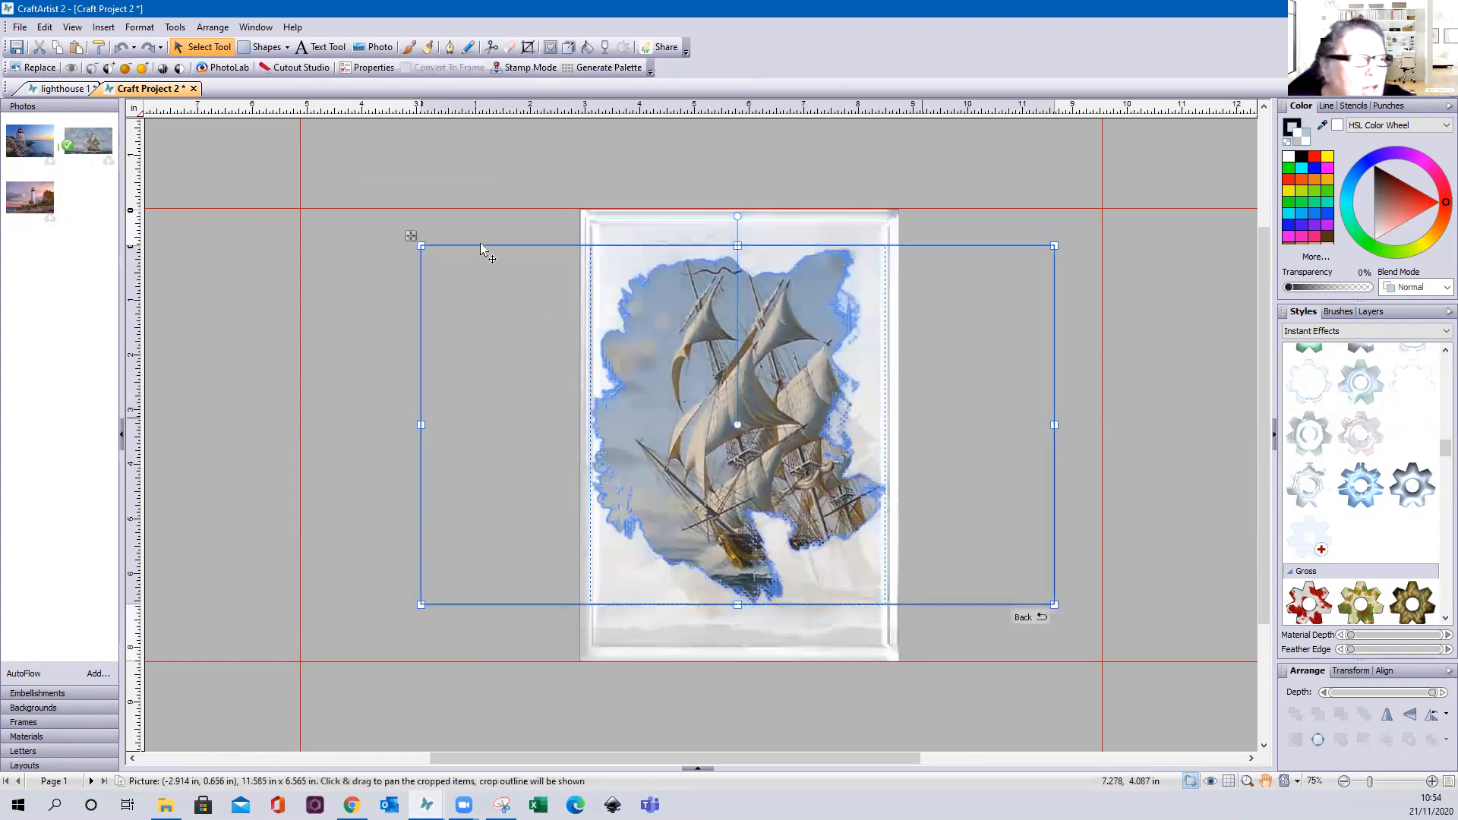
{"action": "left_click_drag", "start_coordinate": [421, 246], "coordinate": [325, 211]}
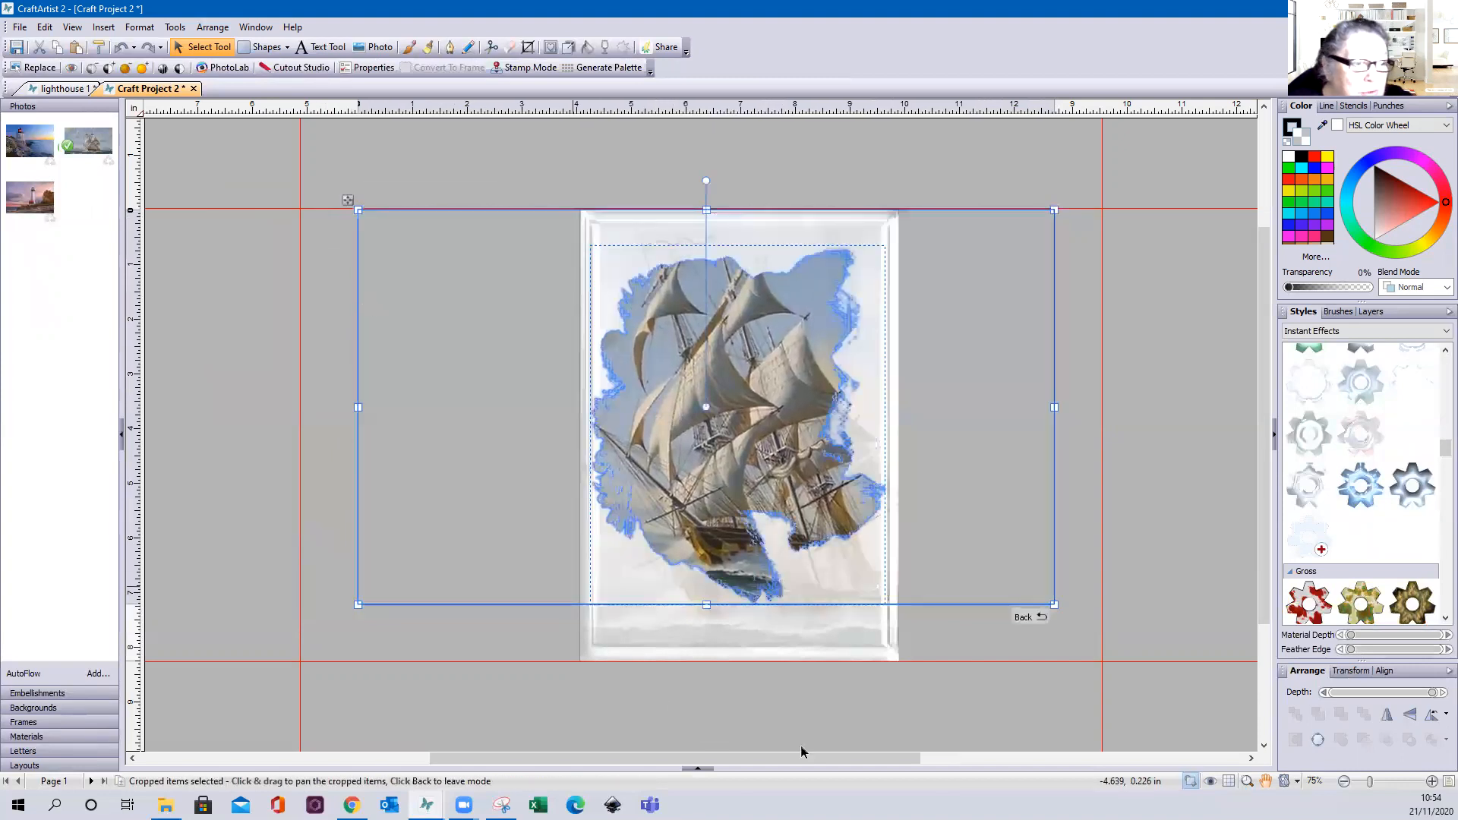
{"action": "left_click_drag", "start_coordinate": [1054, 605], "coordinate": [1155, 676]}
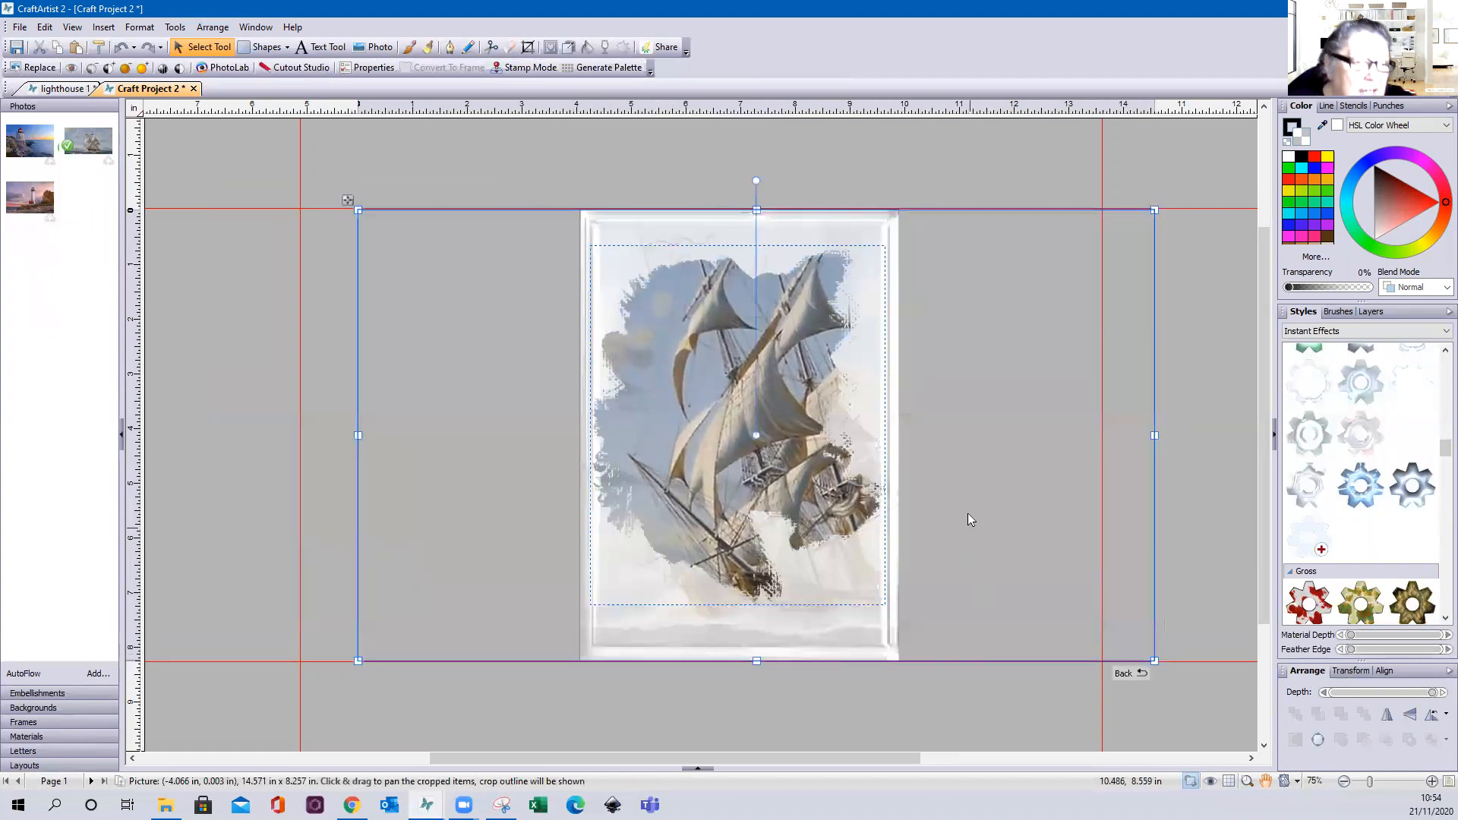
{"action": "left_click_drag", "start_coordinate": [970, 514], "coordinate": [914, 503]}
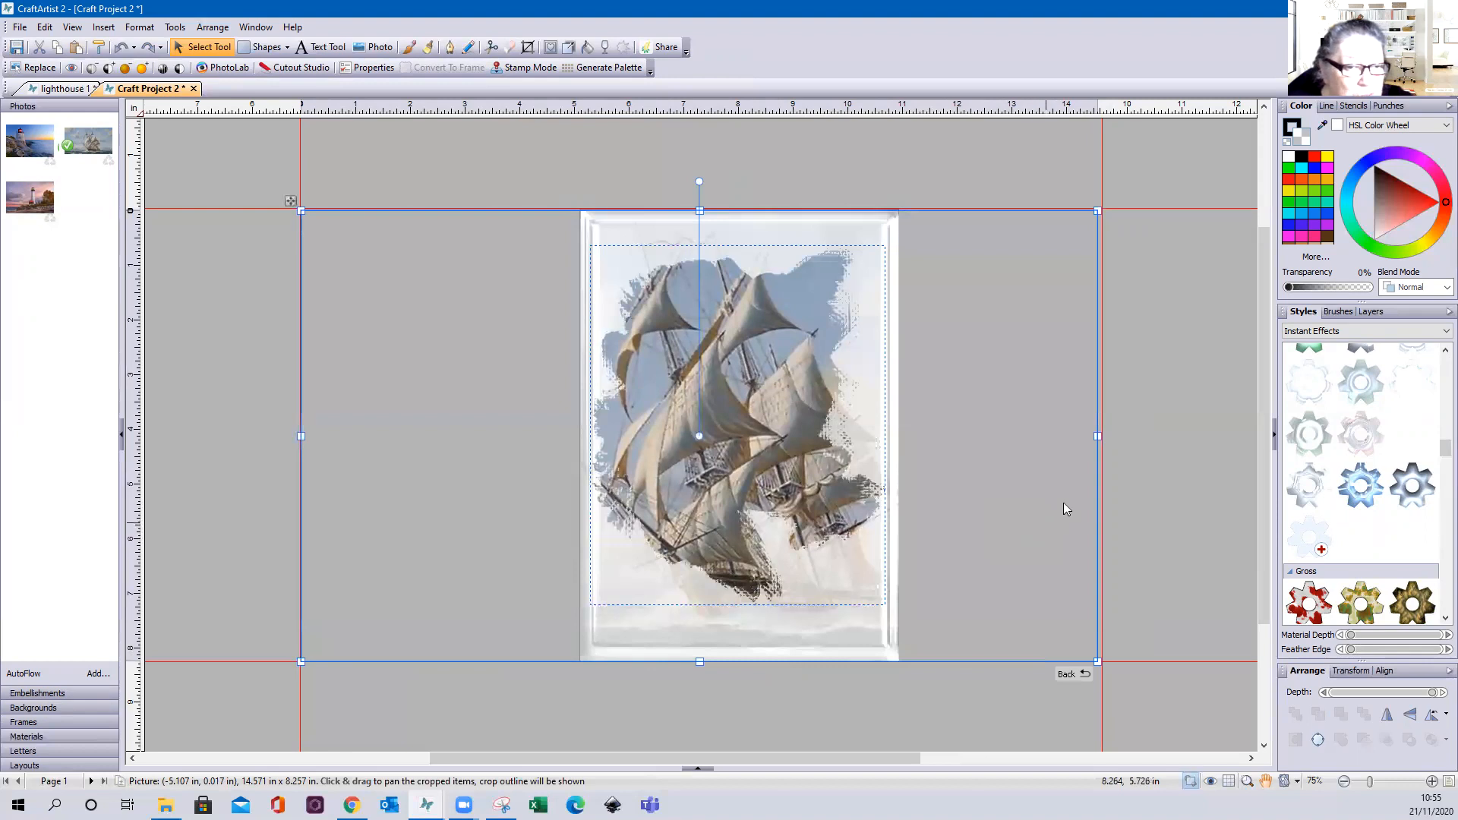
{"action": "left_click_drag", "start_coordinate": [1096, 657], "coordinate": [1103, 664]}
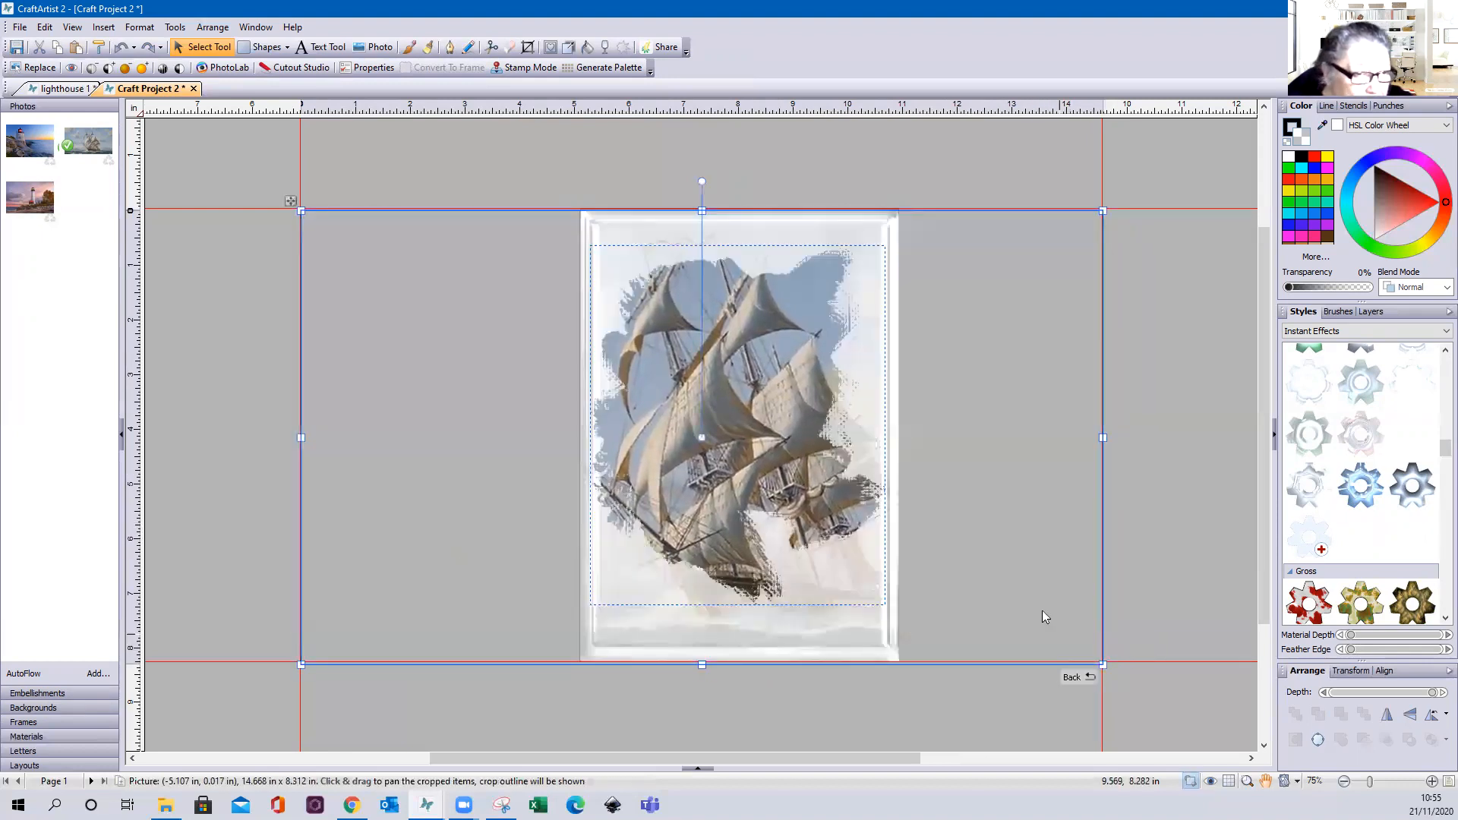
{"action": "left_click_drag", "start_coordinate": [1013, 568], "coordinate": [1011, 573]}
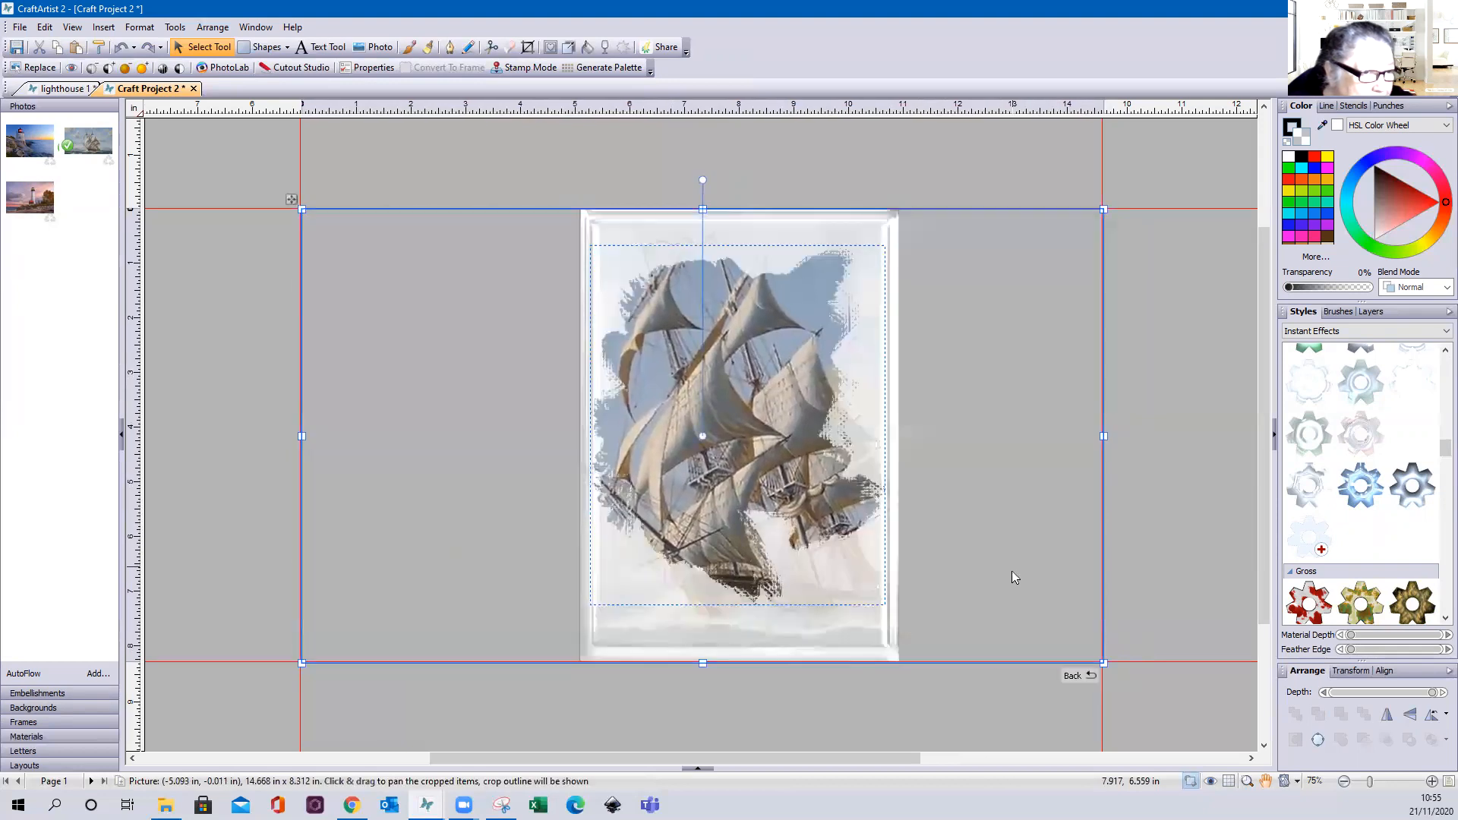
{"action": "left_click", "coordinate": [744, 738]}
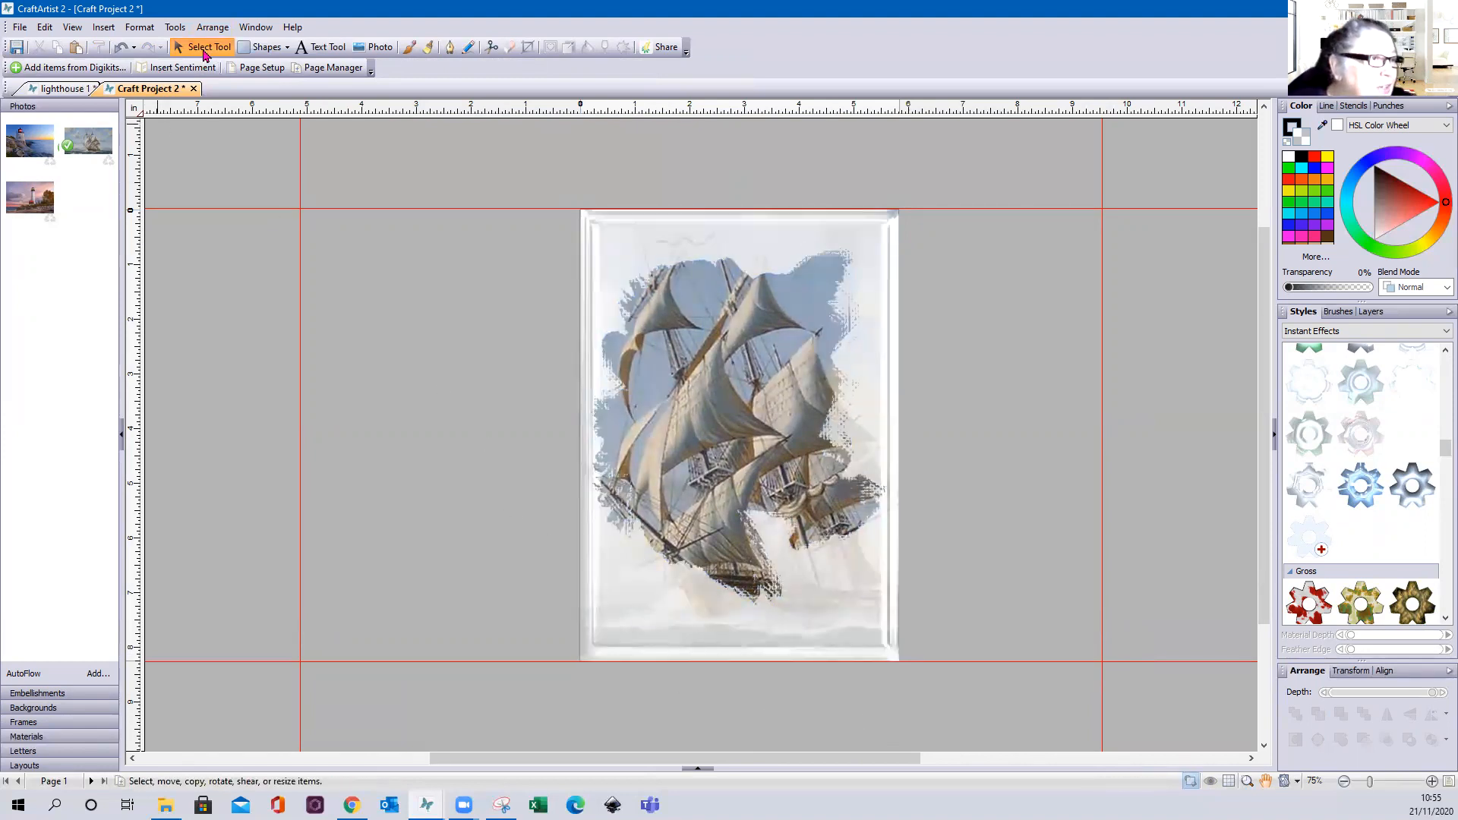
Add the artistic text "Looking Through" in the empty area beside the page.
{"action": "left_click", "coordinate": [334, 52]}
{"action": "left_click", "coordinate": [354, 421]}
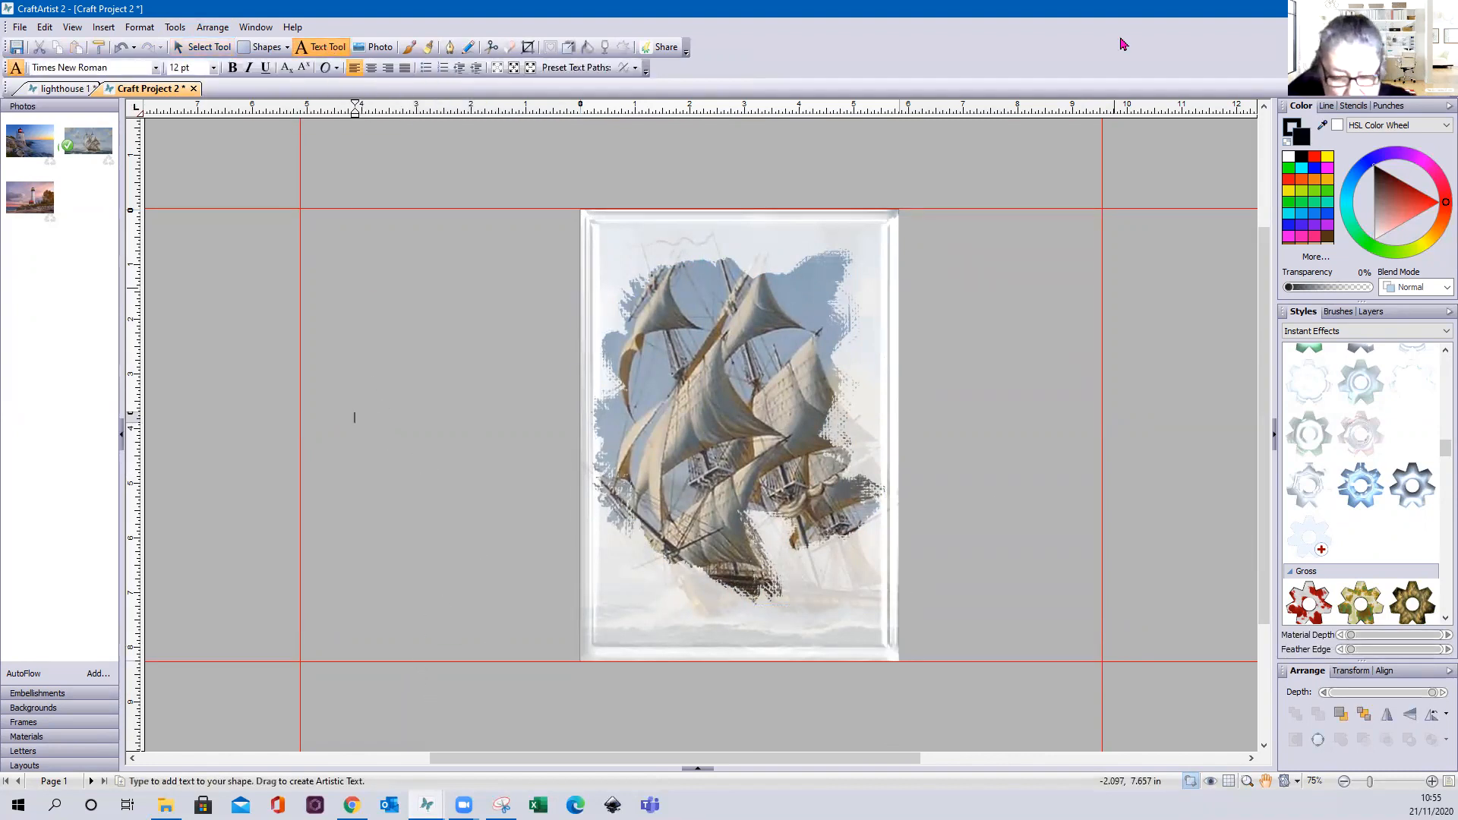
{"action": "type", "text": "Lo"}
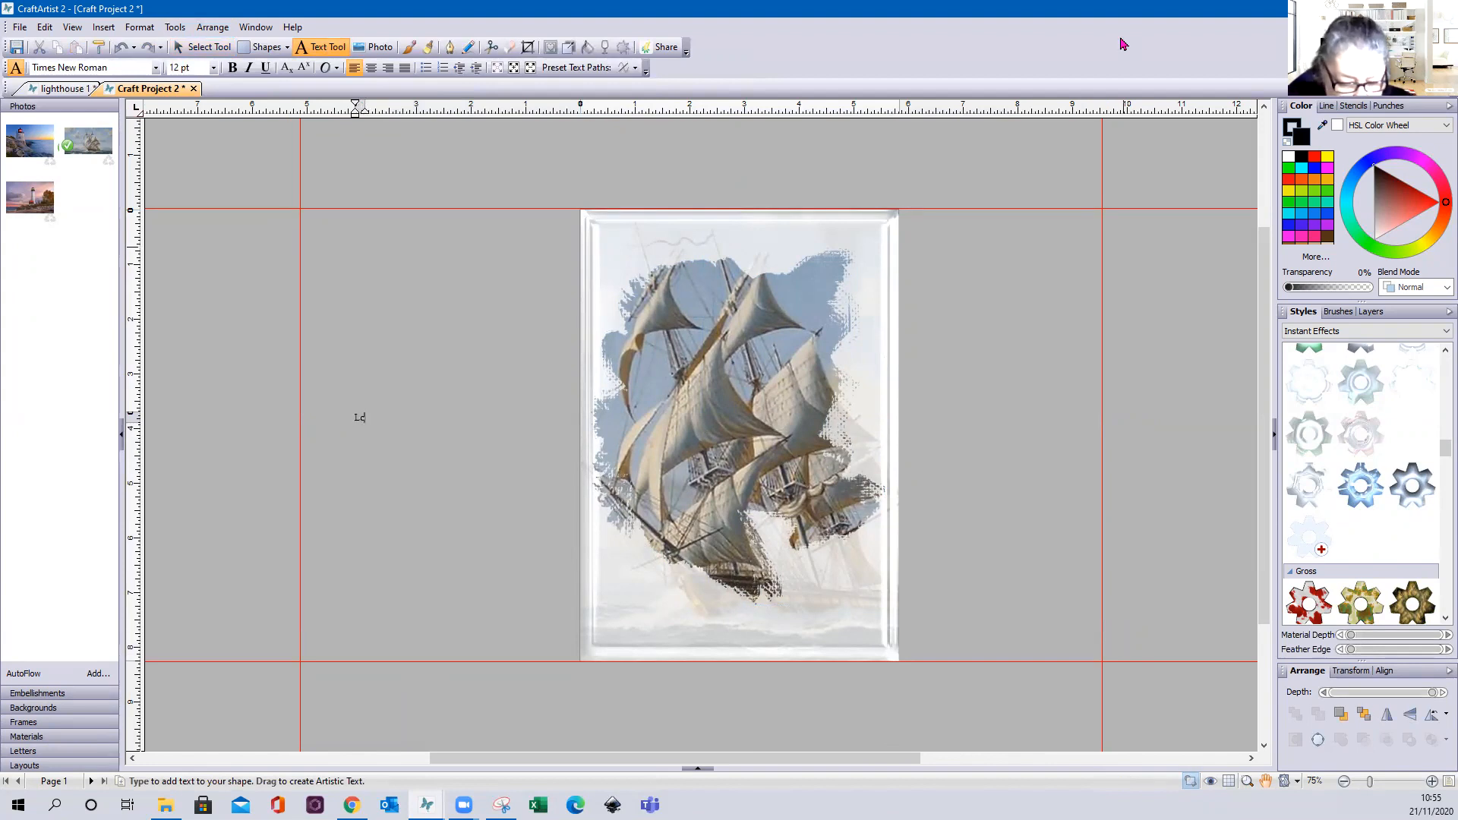
{"action": "type", "text": "oking T"}
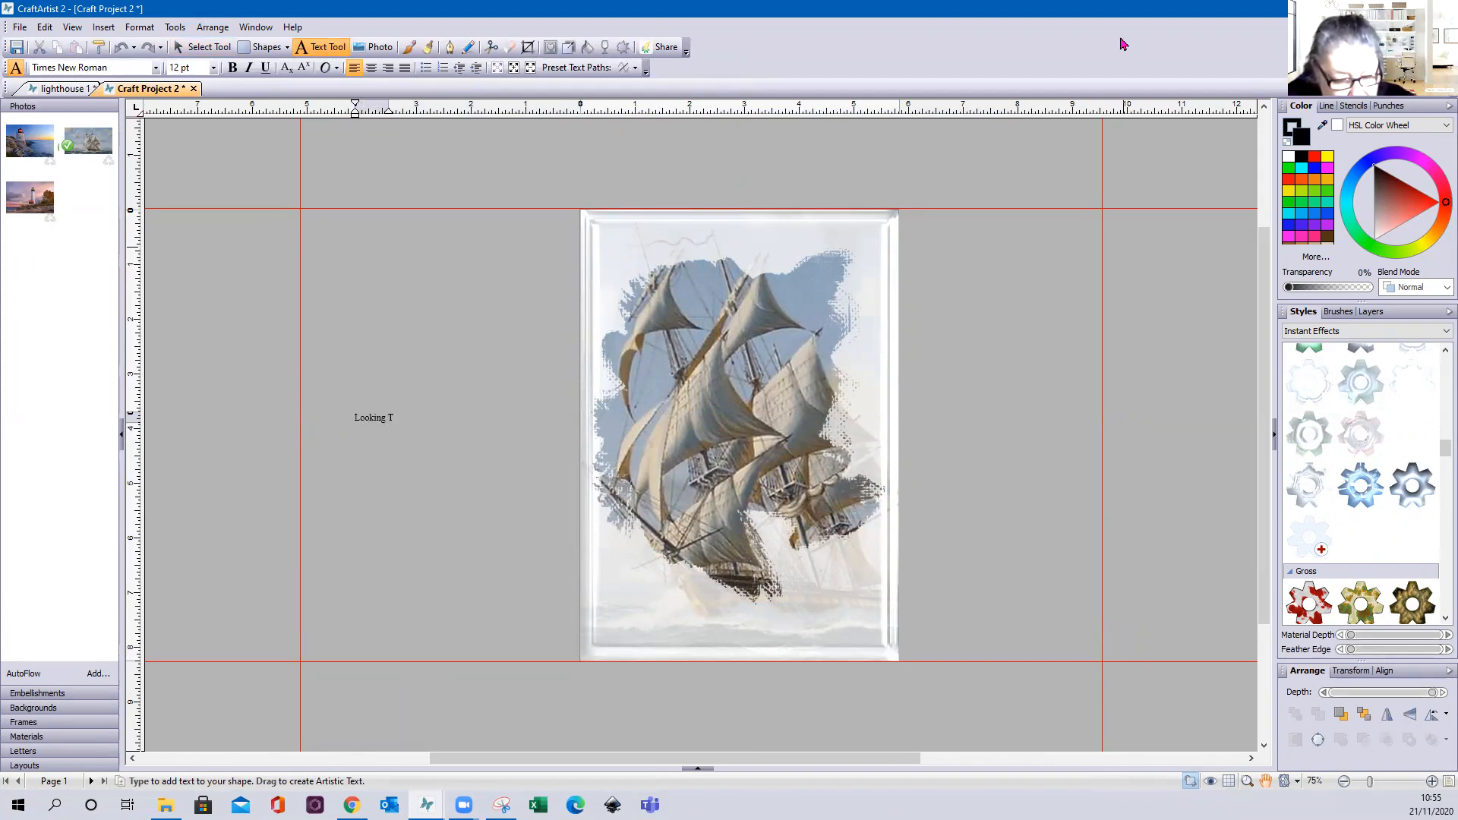
{"action": "type", "text": "hrough"}
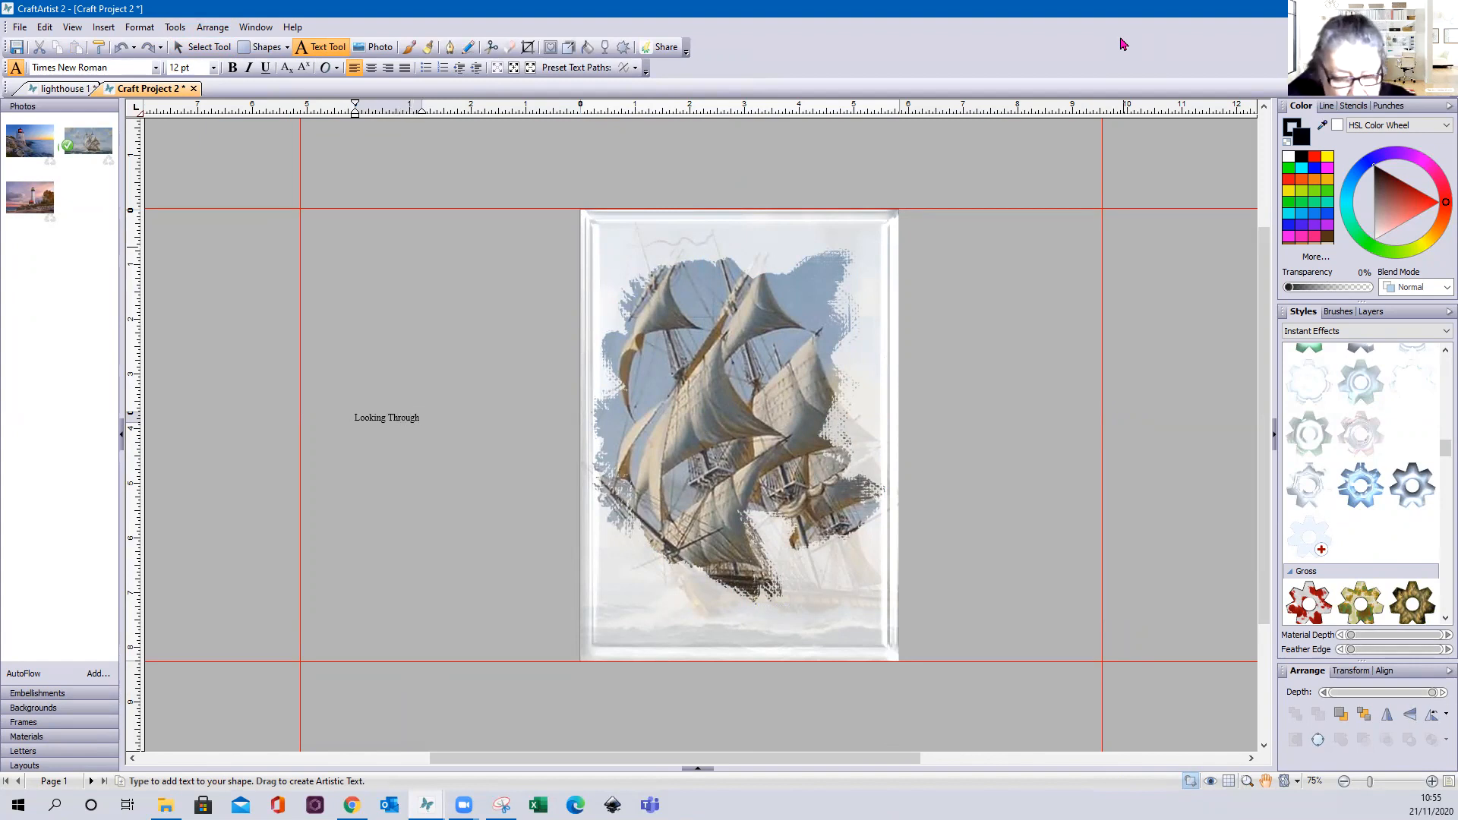
Correct the wording of the new text to "Looking through the".
{"action": "key", "text": "ctrl+a"}
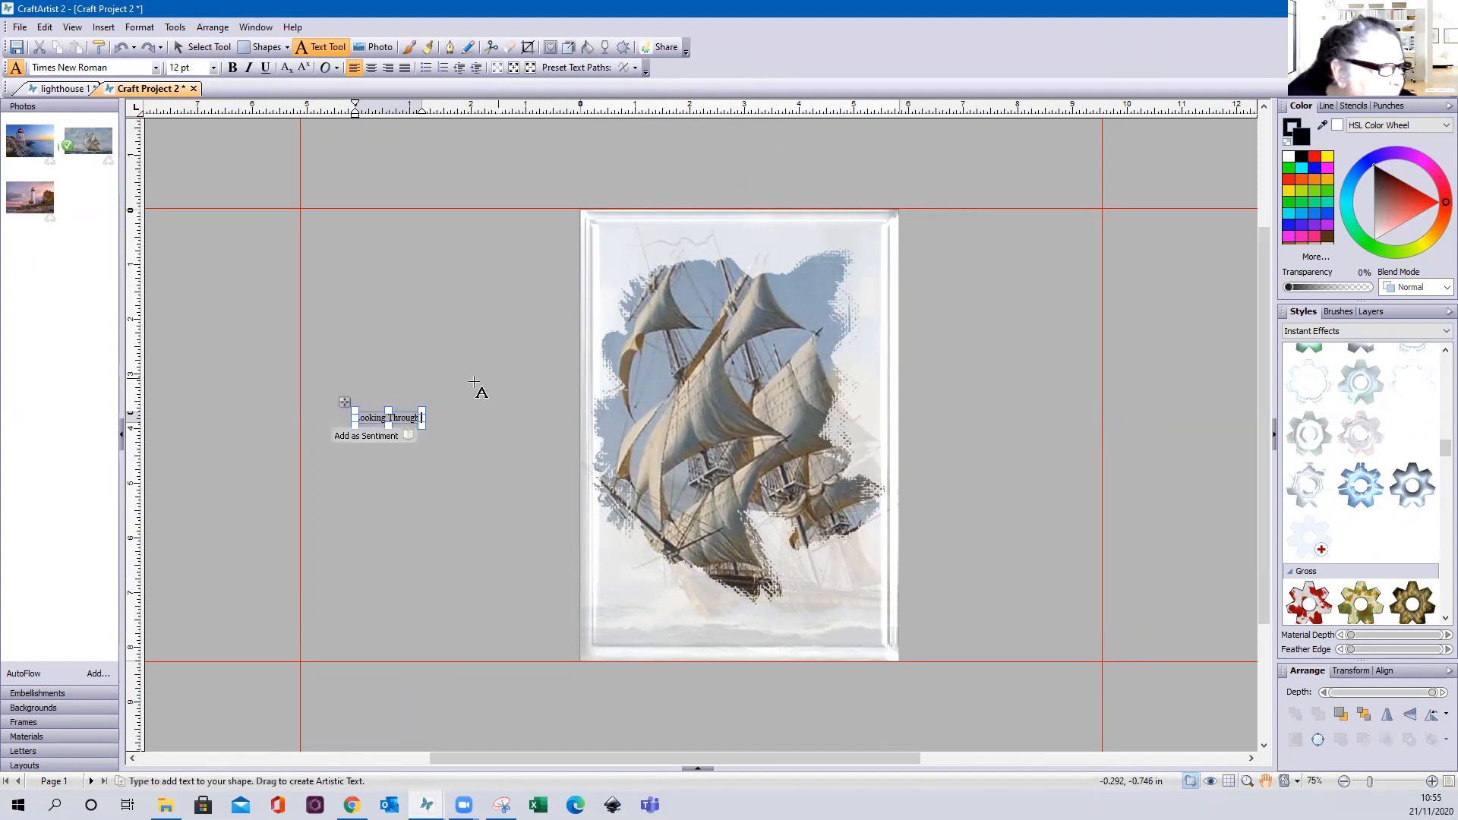
{"action": "key", "text": "BackSpace"}
{"action": "key", "text": "BackSpace"}
{"action": "key", "text": "BackSpace"}
{"action": "key", "text": "BackSpace"}
{"action": "key", "text": "BackSpace"}
{"action": "key", "text": "BackSpace"}
{"action": "key", "text": "BackSpace"}
{"action": "key", "text": "BackSpace"}
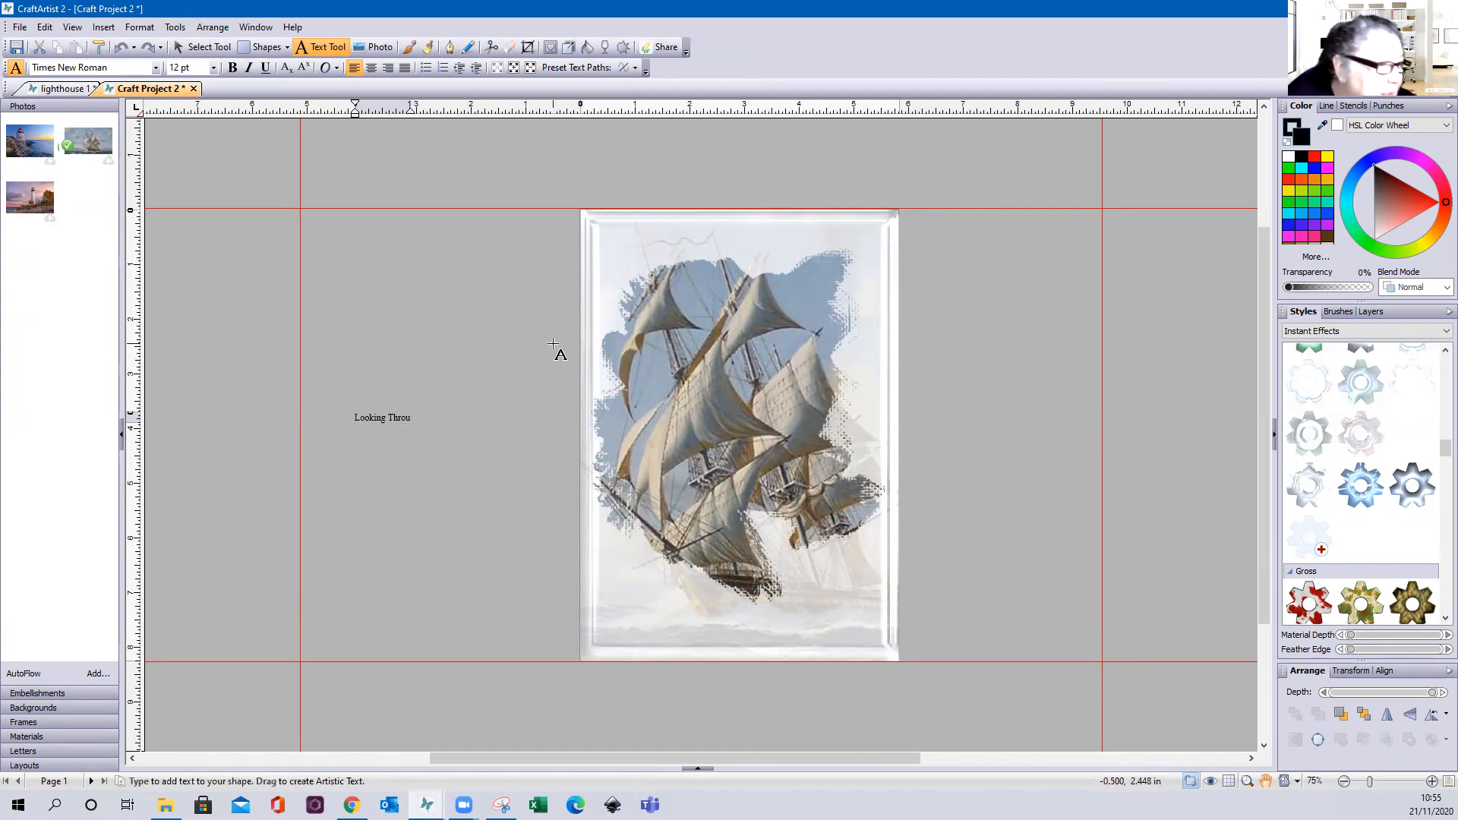
{"action": "key", "text": "BackSpace"}
{"action": "type", "text": "through the"}
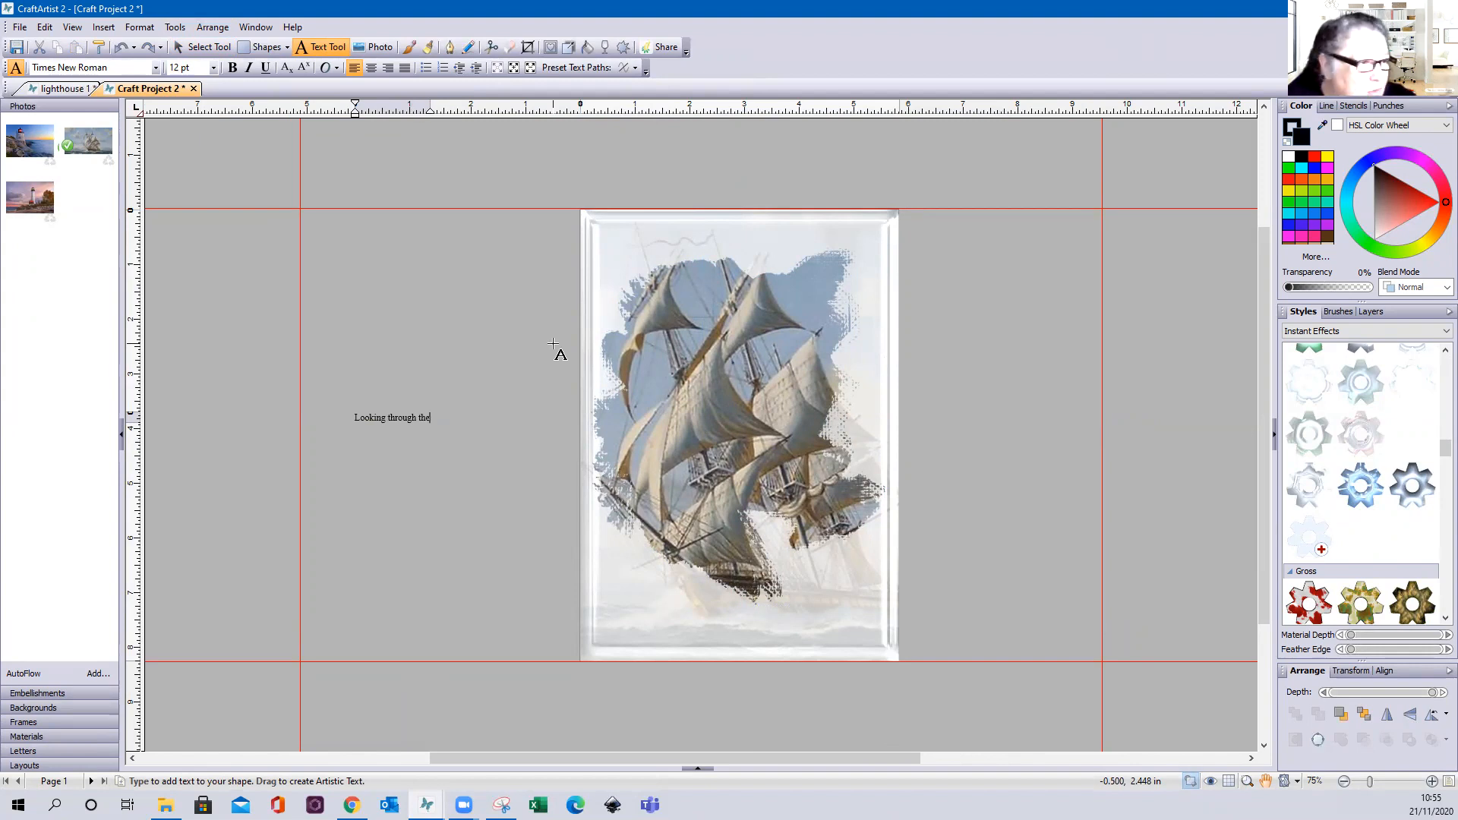
{"action": "key", "text": "Escape"}
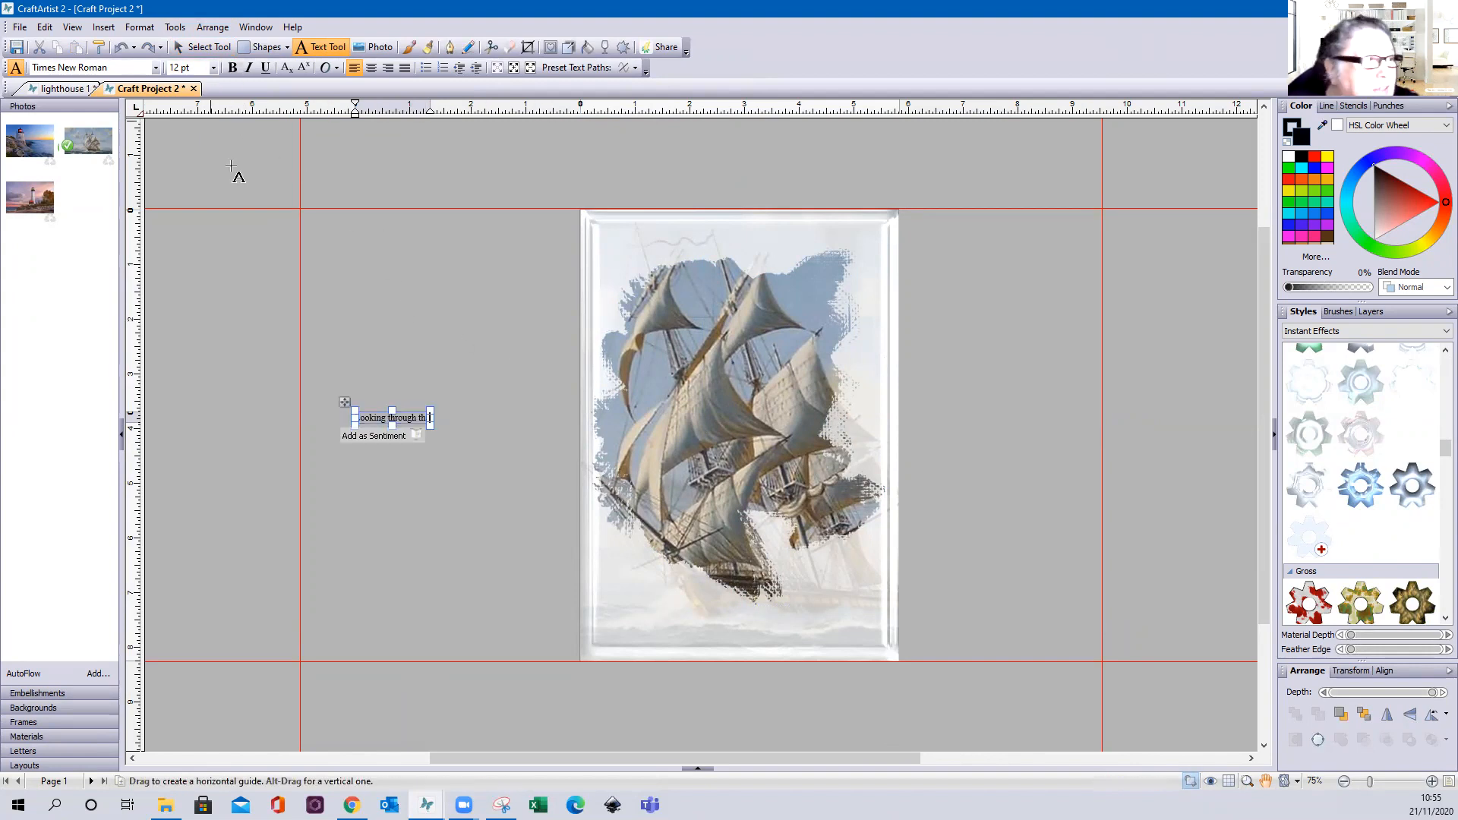
Add a separate text "Window" below the first one and enlarge it to about 2.3 x 0.85 in.
{"action": "left_click", "coordinate": [404, 492]}
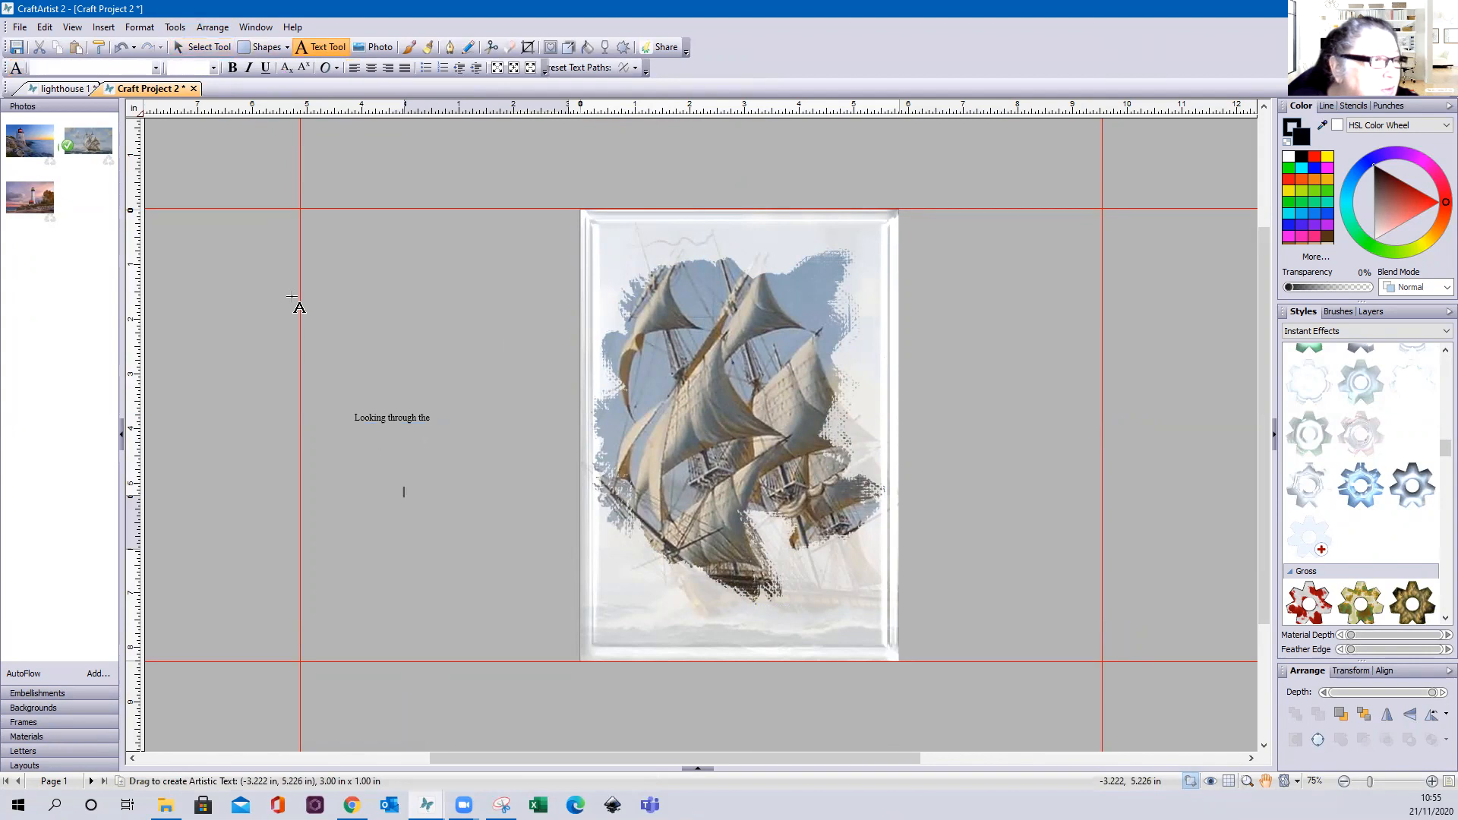
{"action": "type", "text": "Window"}
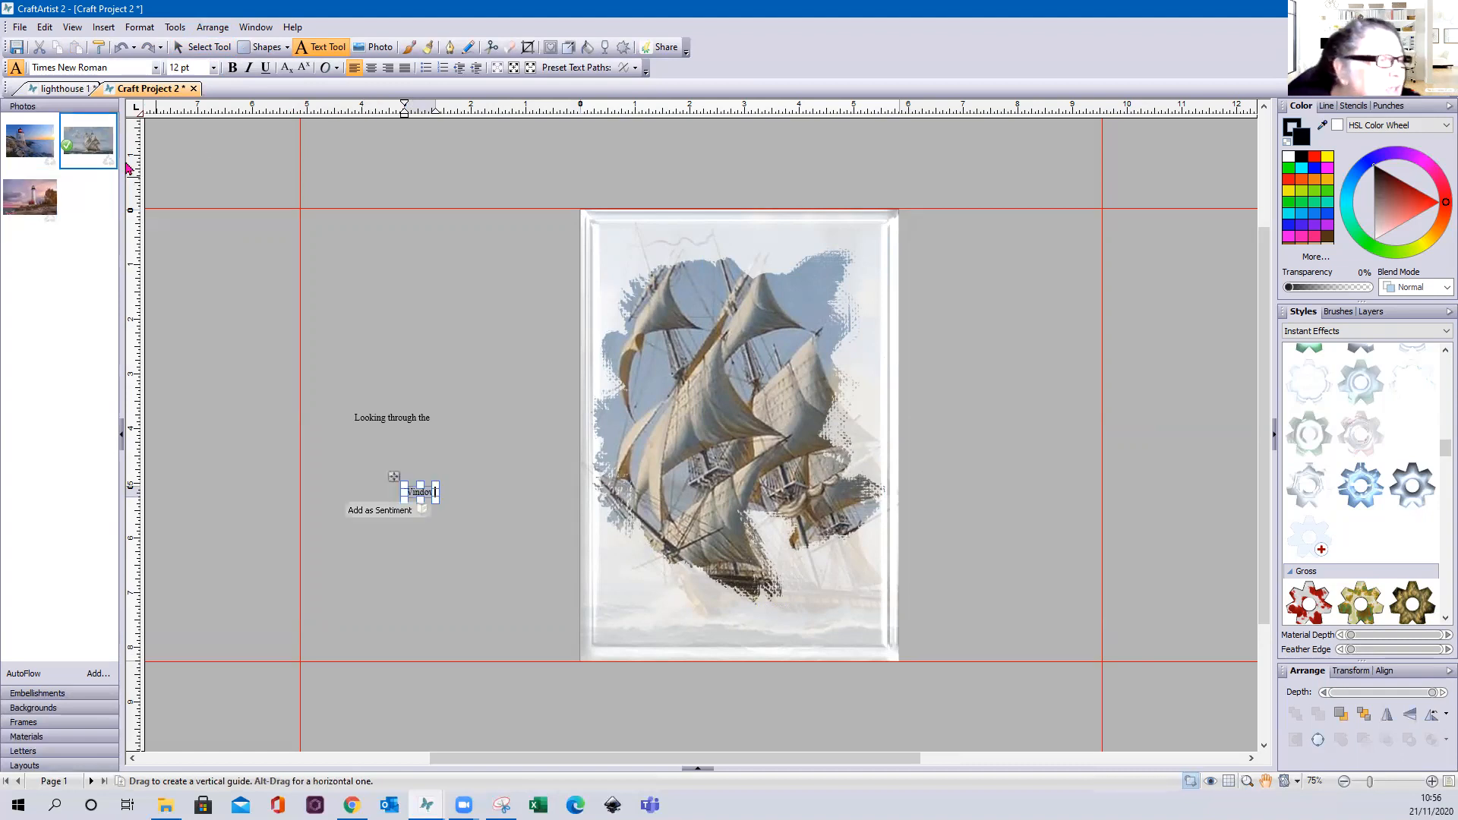
{"action": "left_click_drag", "start_coordinate": [434, 484], "coordinate": [527, 417]}
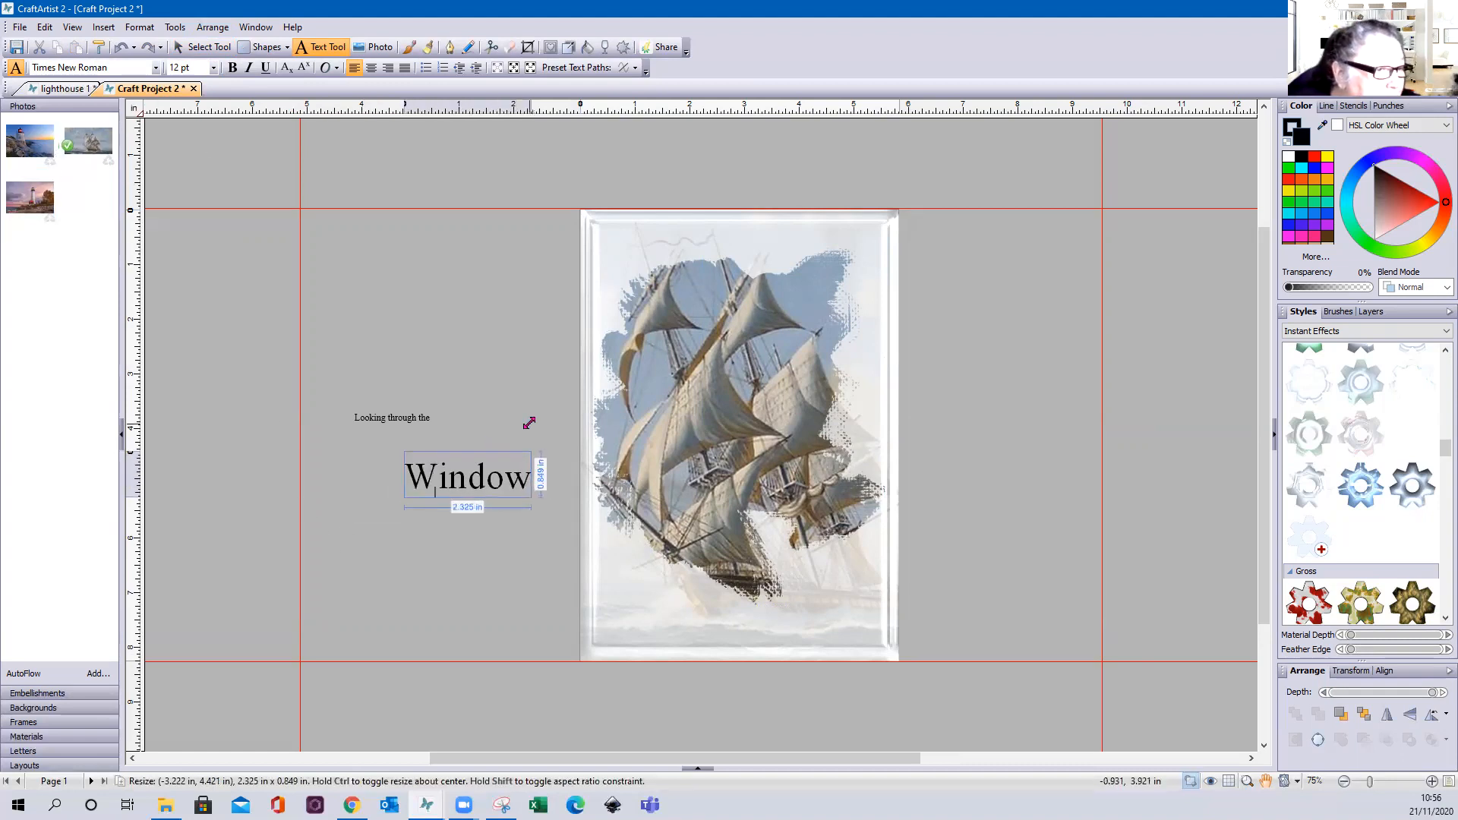
Set the font of "Window" to Shink and apply its stylistic set 2.
{"action": "left_click", "coordinate": [156, 67]}
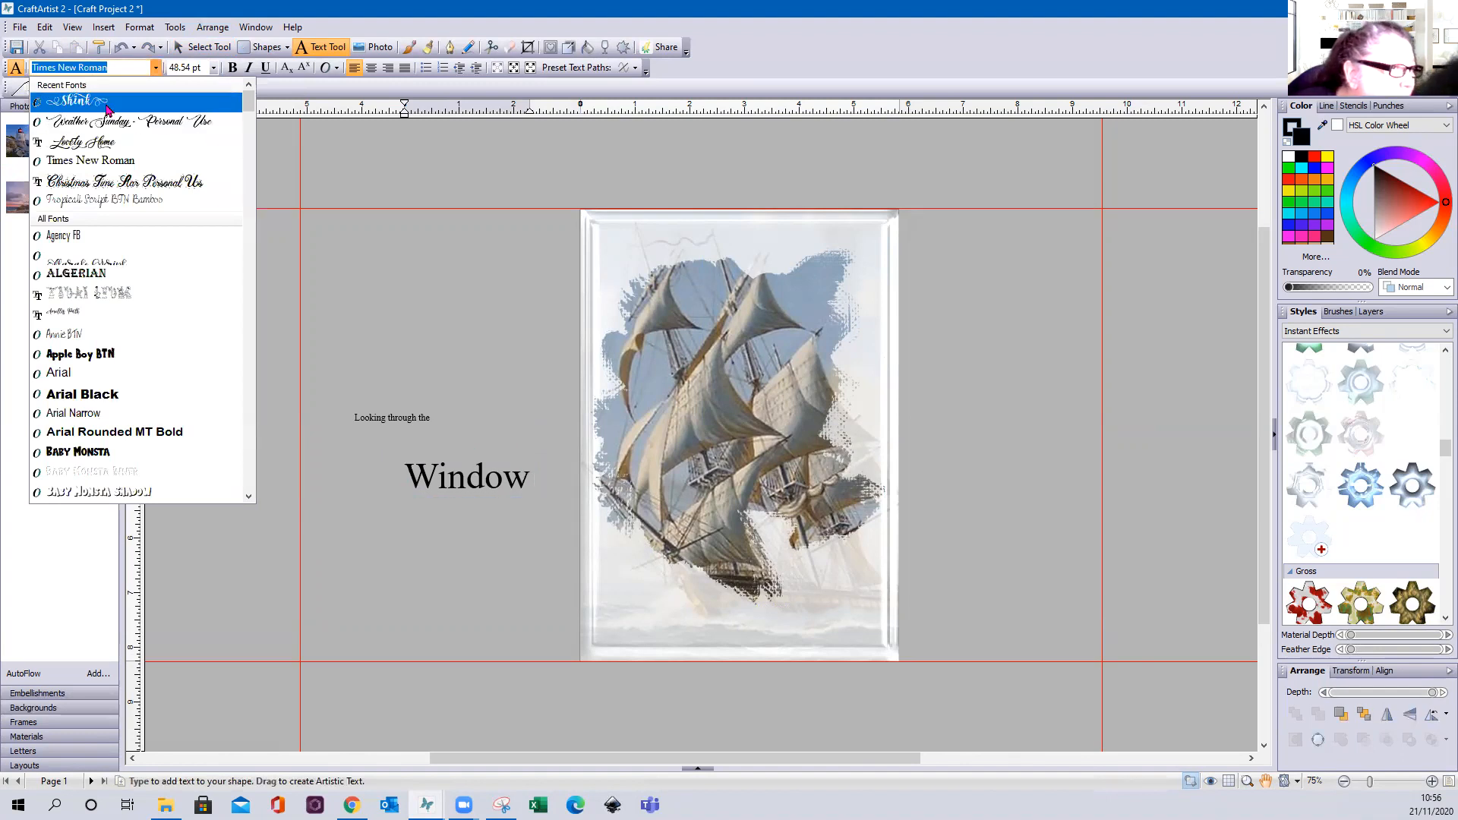
{"action": "left_click", "coordinate": [107, 108]}
{"action": "key", "text": "Escape"}
{"action": "left_click", "coordinate": [202, 47]}
{"action": "left_click", "coordinate": [135, 68]}
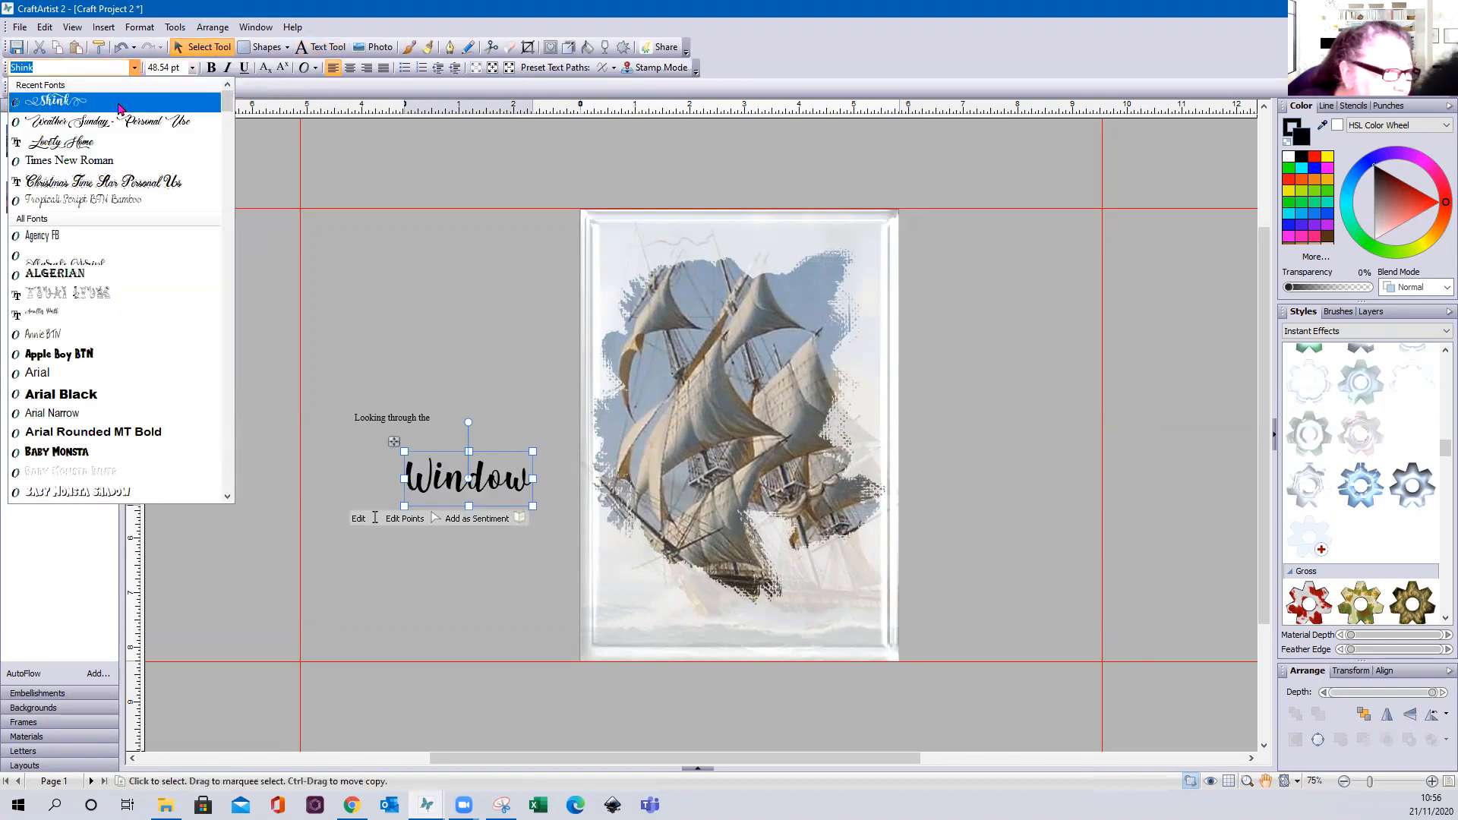
{"action": "left_click", "coordinate": [117, 108]}
{"action": "left_click", "coordinate": [316, 70]}
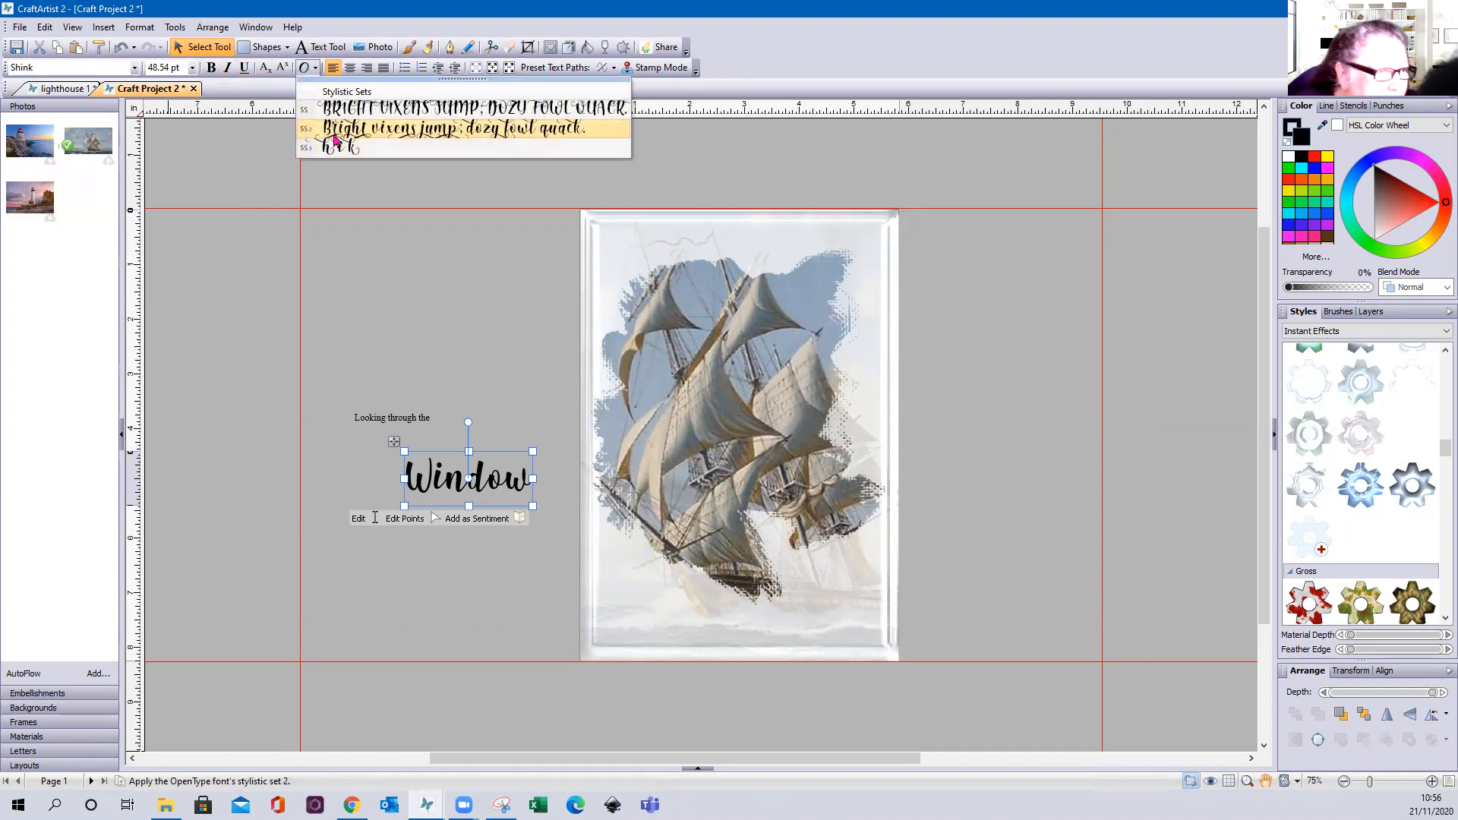
{"action": "left_click", "coordinate": [338, 141]}
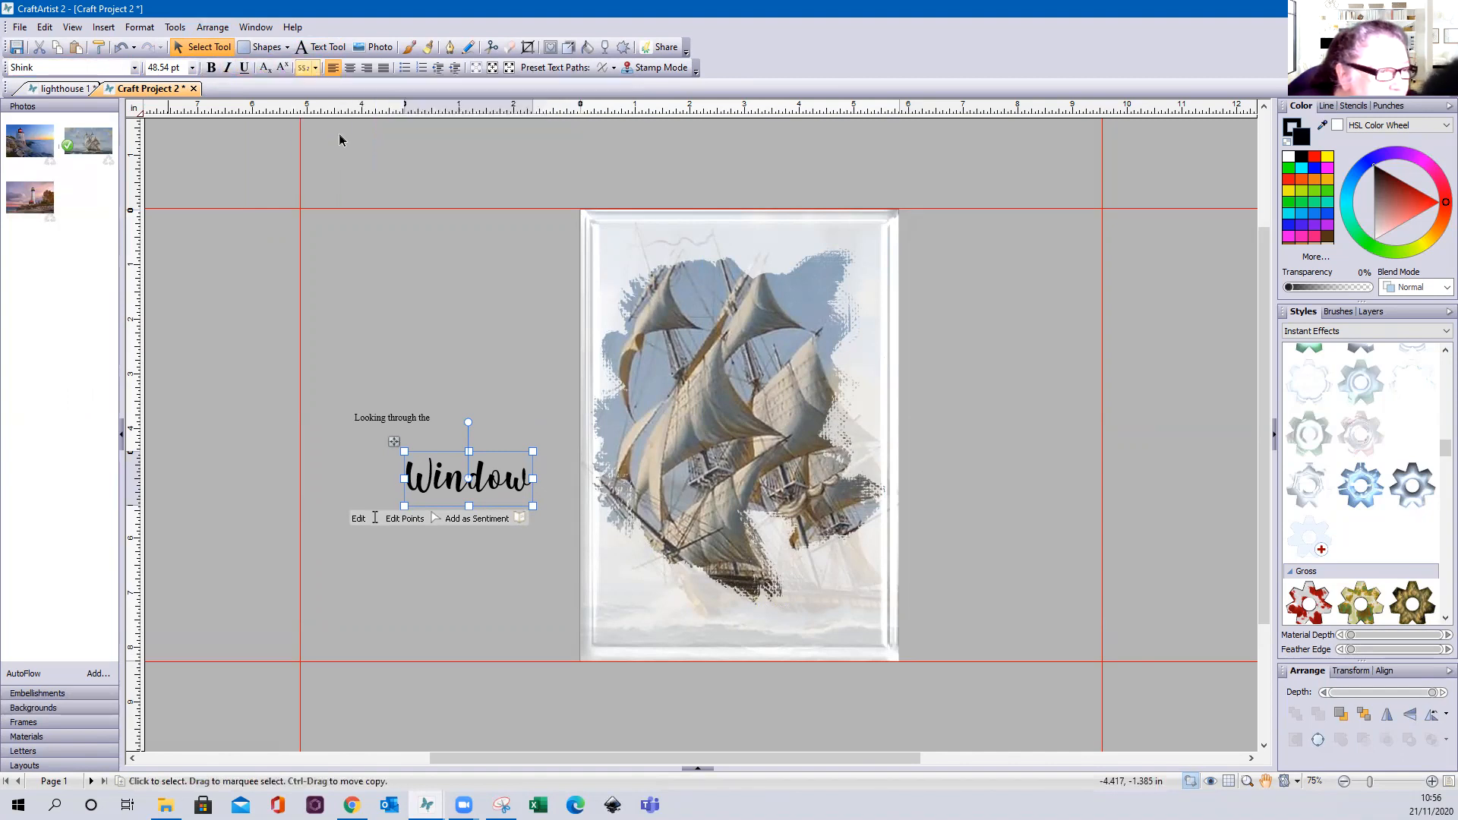
Make the "Looking through the" text bold and set its size to 20 pt.
{"action": "left_click", "coordinate": [369, 419]}
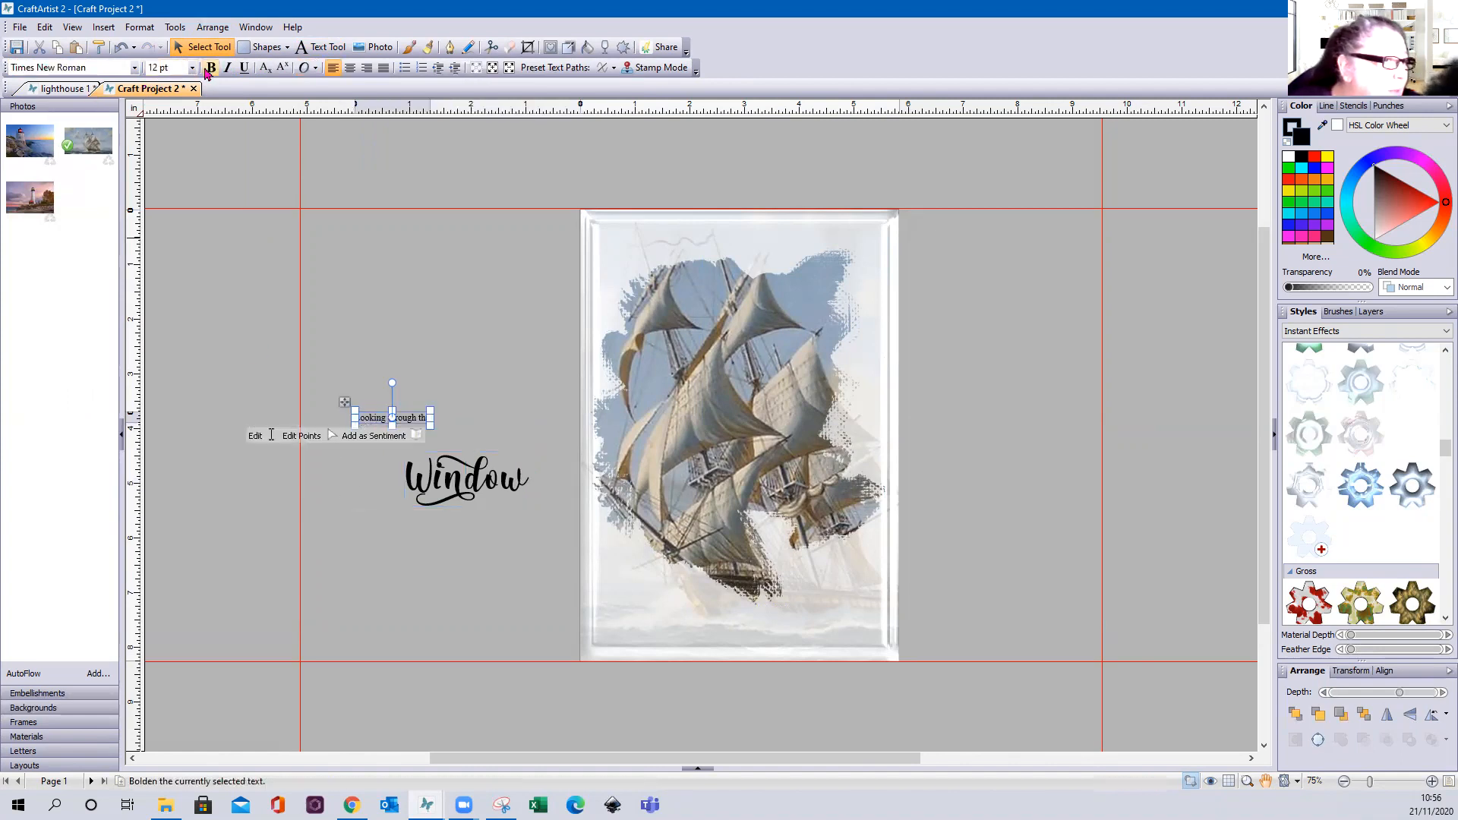
{"action": "left_click", "coordinate": [211, 68]}
{"action": "left_click", "coordinate": [192, 68]}
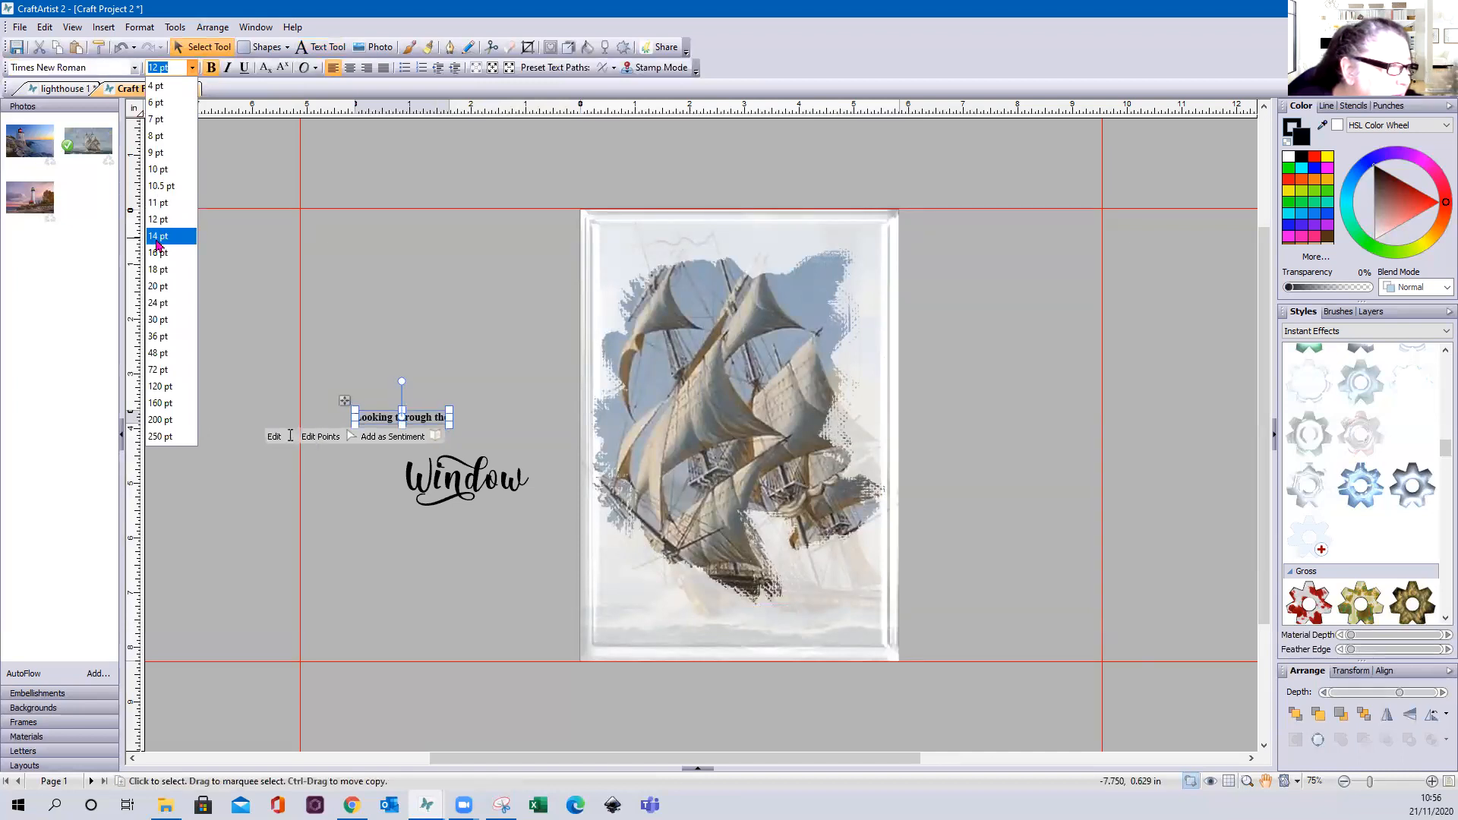
{"action": "left_click", "coordinate": [157, 287]}
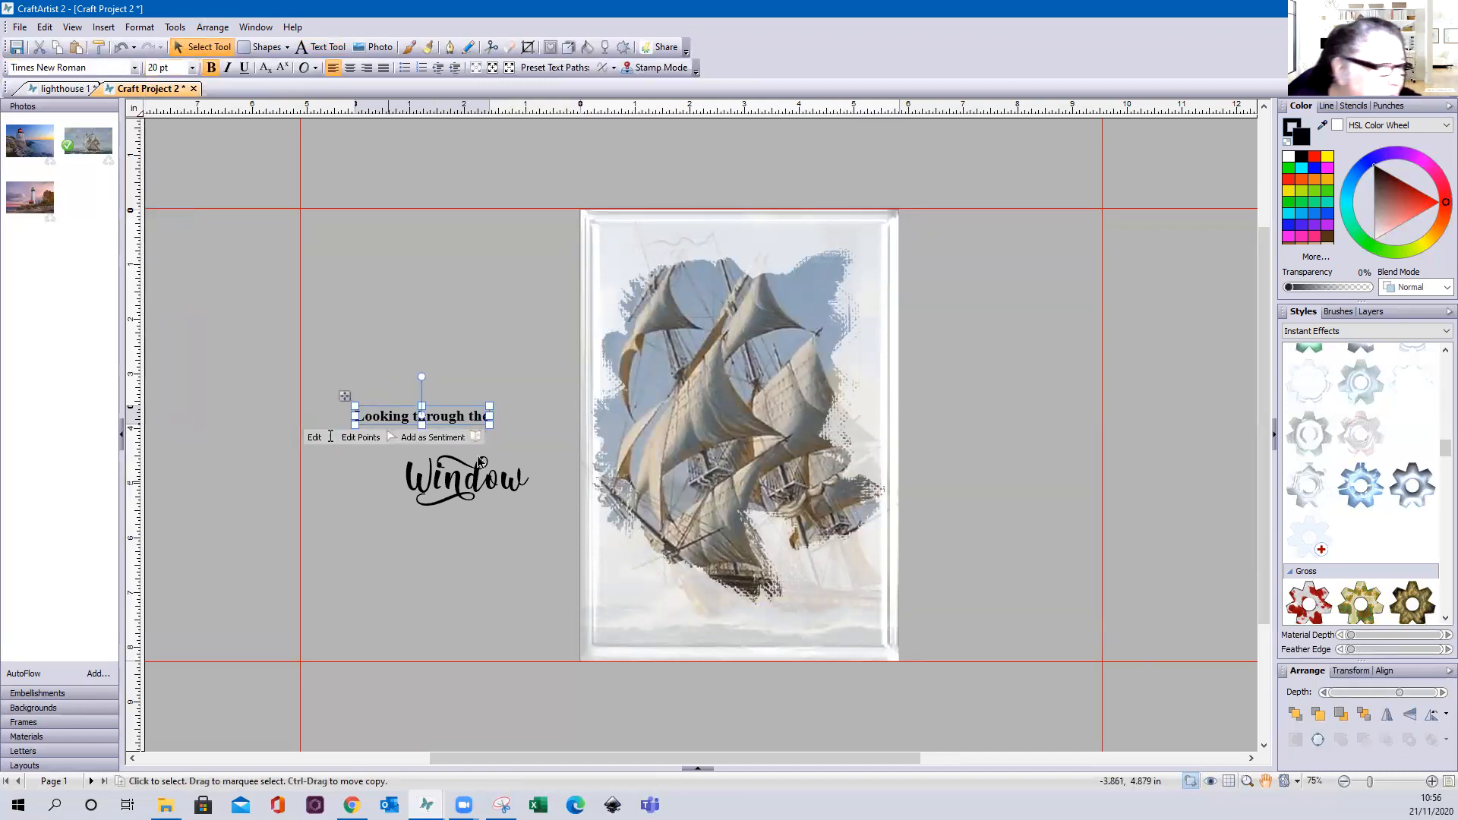
Place "Looking through the" and "Window" side by side along the bottom of the ship page and deselect them.
{"action": "left_click_drag", "start_coordinate": [454, 426], "coordinate": [707, 638]}
{"action": "left_click_drag", "start_coordinate": [488, 485], "coordinate": [833, 633]}
{"action": "left_click", "coordinate": [380, 440]}
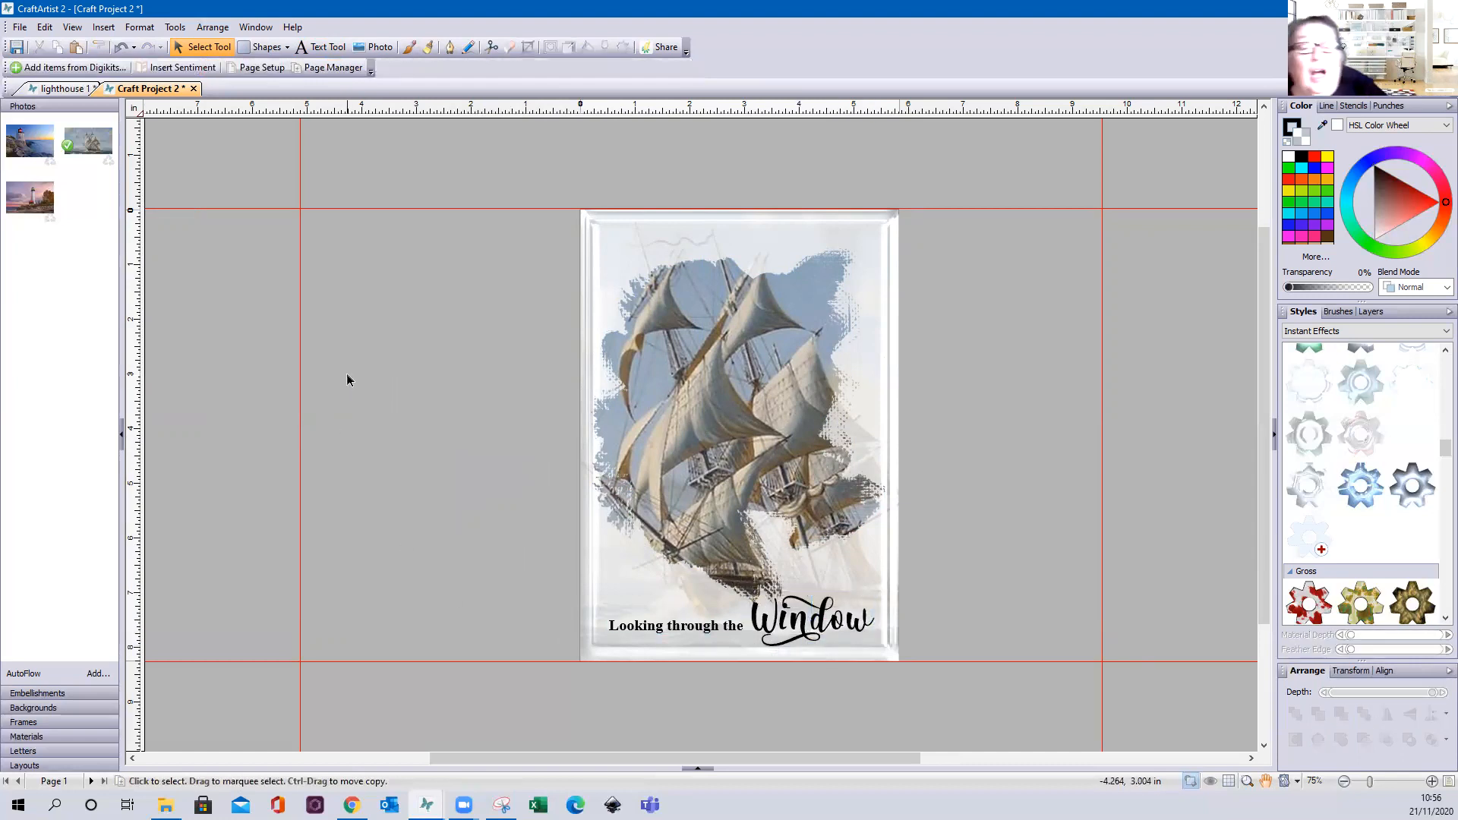